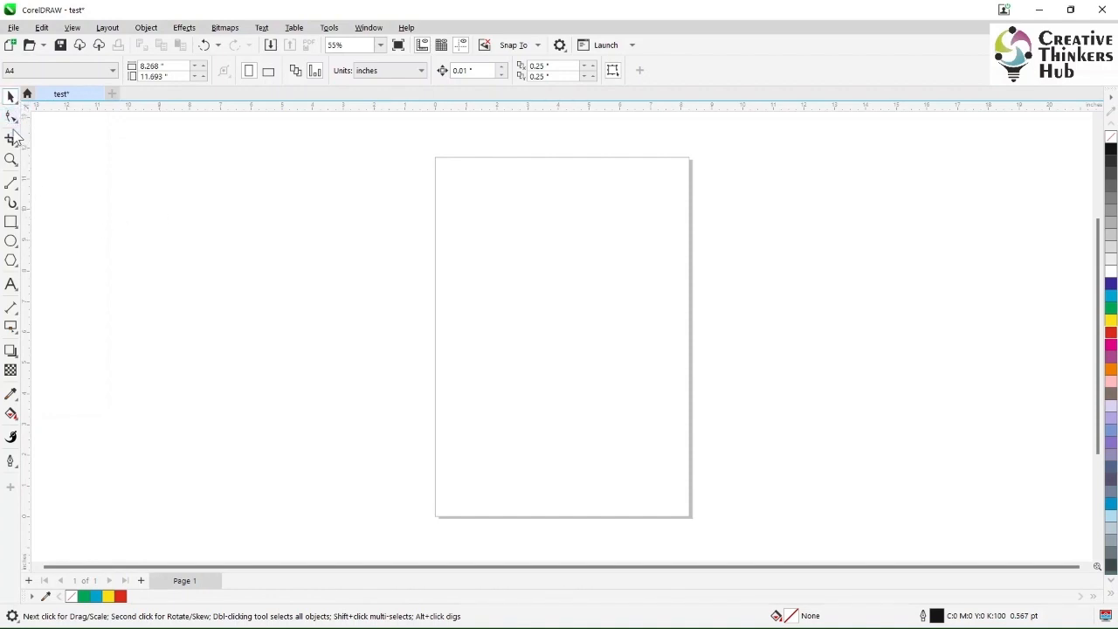
# Step: Draw a rectangle about 4.80 by 3.94 inches near the middle of the page and switch to the Pick tool
pyautogui.click(10, 226)
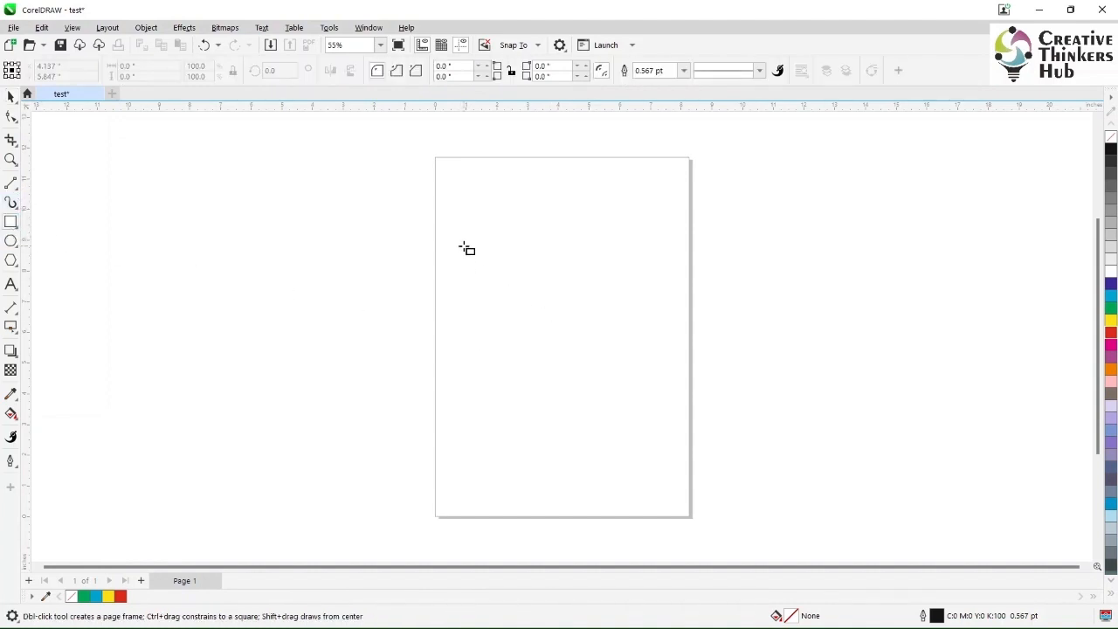
pyautogui.moveTo(464, 247); pyautogui.dragTo(611, 367)
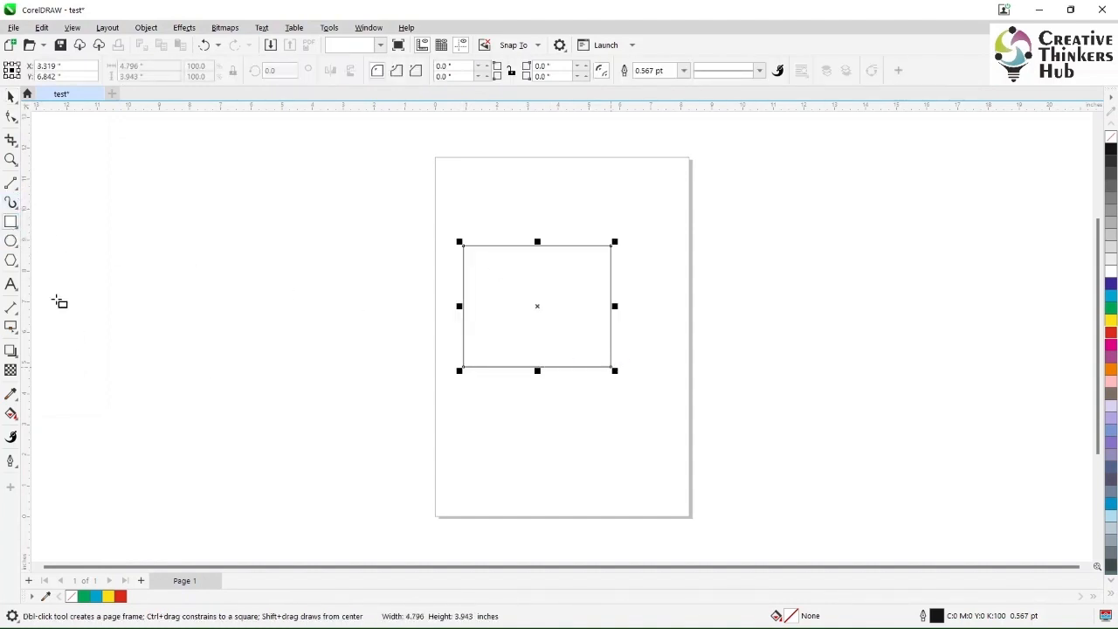
pyautogui.click(18, 104)
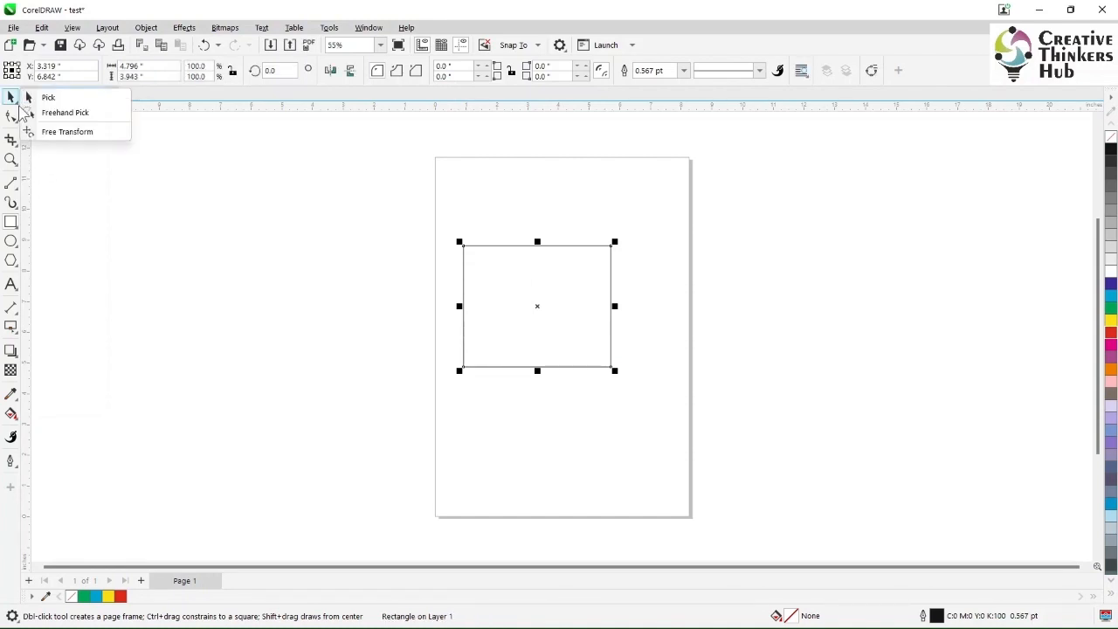
pyautogui.click(527, 175)
pyautogui.click(11, 96)
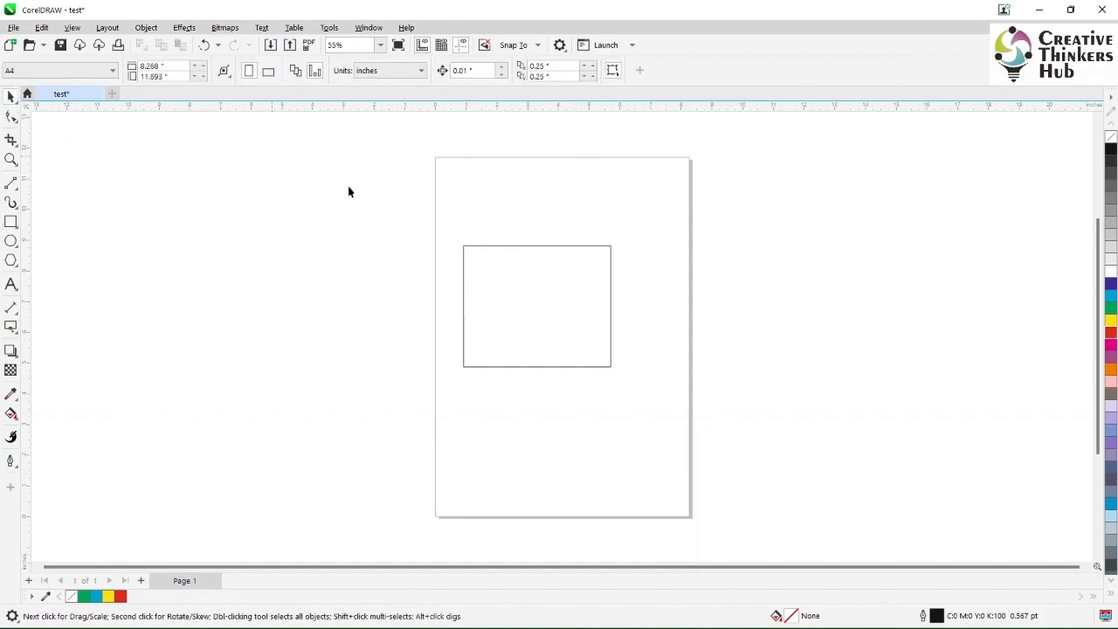
# Step: Move the rectangle into the upper half of the page and undo a trial vertical skew
pyautogui.click(565, 285)
pyautogui.moveTo(562, 305); pyautogui.dragTo(623, 373)
pyautogui.click(541, 261)
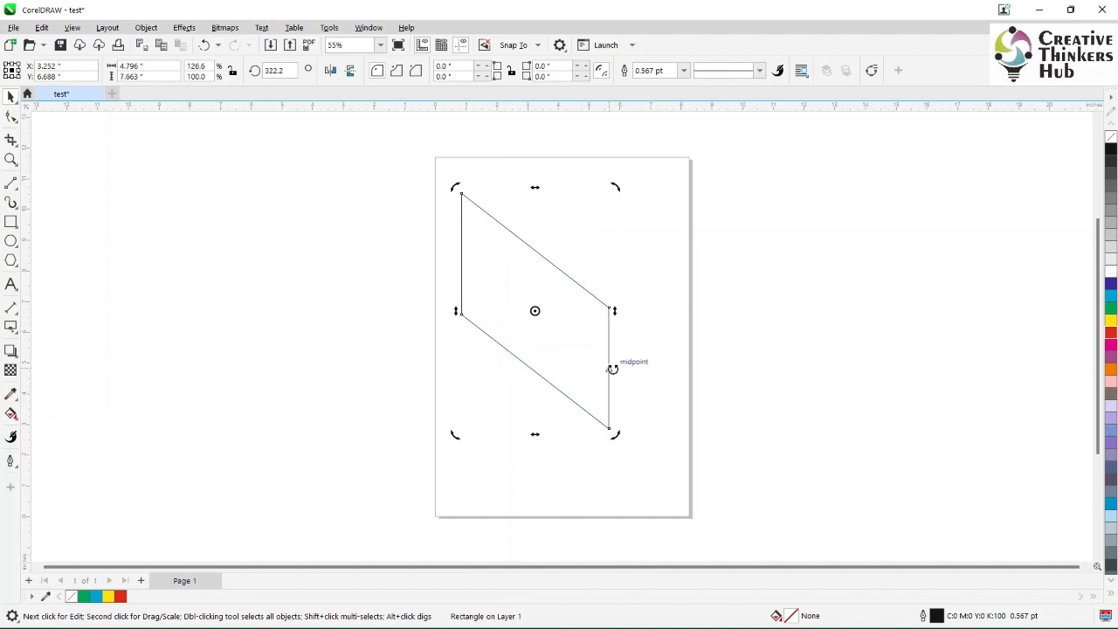
pyautogui.hotkey('ctrl', 'z')
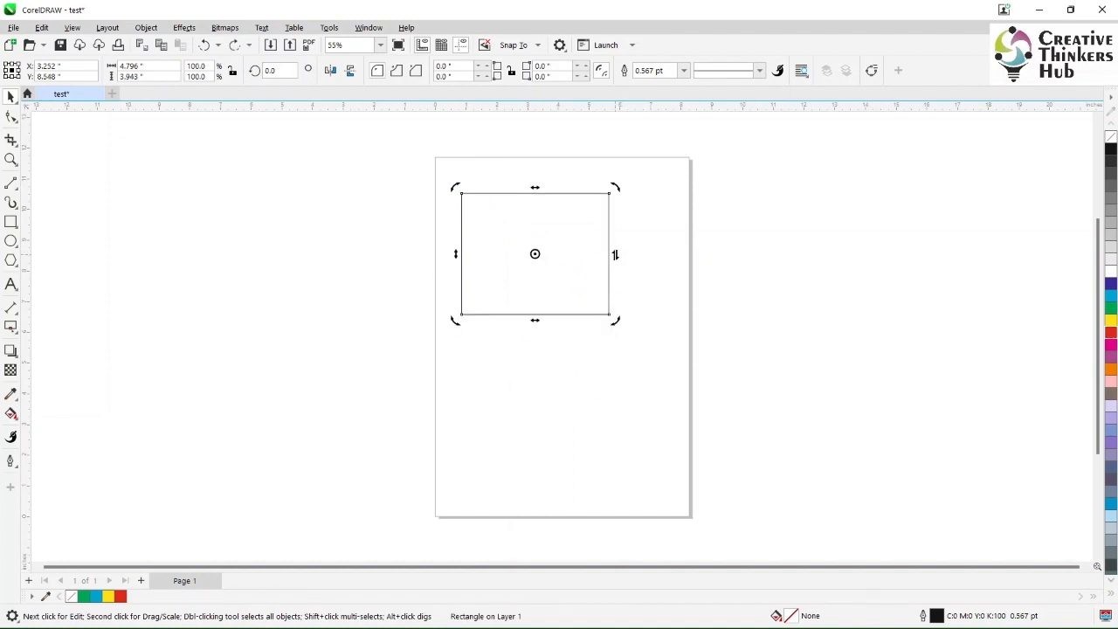
# Step: Try skewing the rectangle vertically and horizontally, and undo the horizontal skew
pyautogui.moveTo(615, 254); pyautogui.dragTo(616, 341)
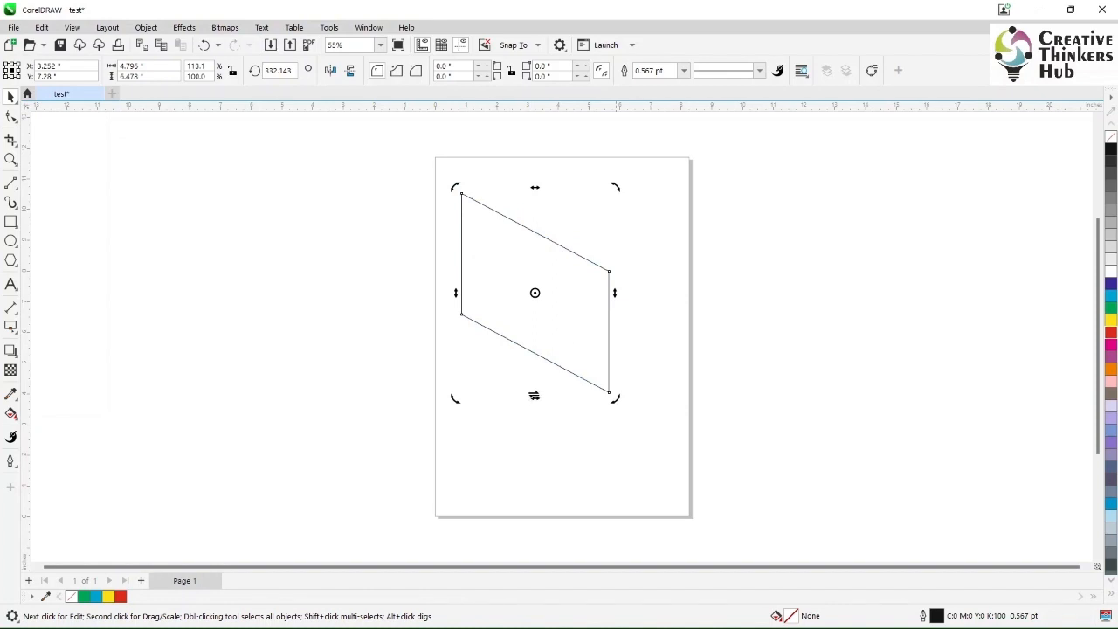
pyautogui.moveTo(533, 396); pyautogui.dragTo(648, 396)
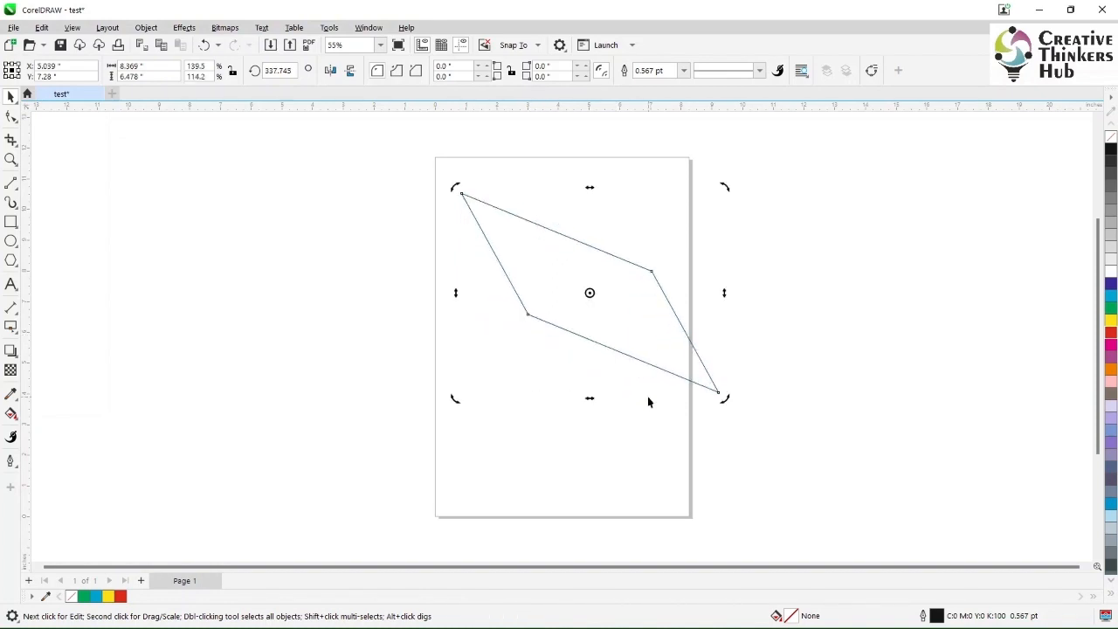
pyautogui.hotkey('ctrl', 'z')
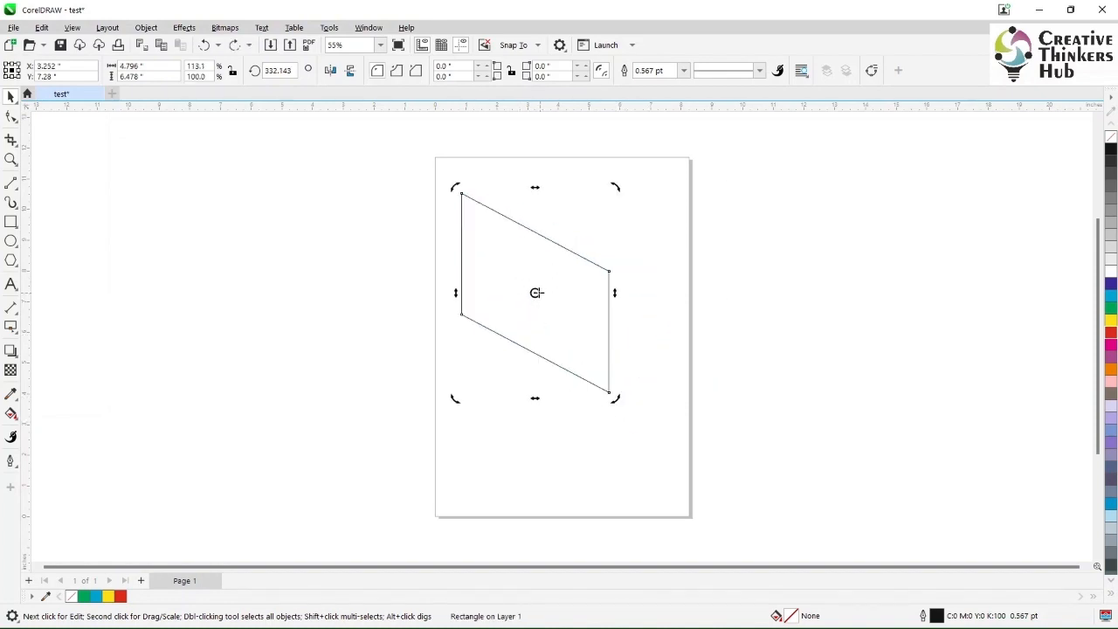
# Step: Try rotating the skewed shape about its lower-left corner, and undo the rotation and the skew
pyautogui.moveTo(536, 293); pyautogui.dragTo(461, 315)
pyautogui.moveTo(612, 190); pyautogui.dragTo(558, 189)
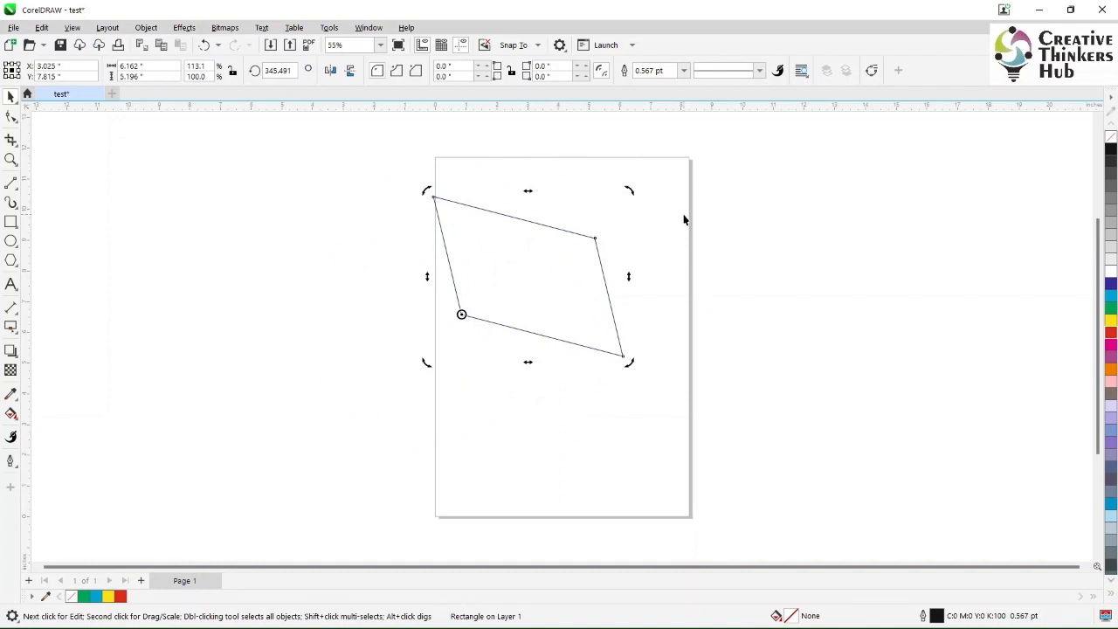
pyautogui.hotkey('ctrl', 'z')
pyautogui.hotkey('ctrl', 'z')
pyautogui.hotkey('ctrl', 'z')
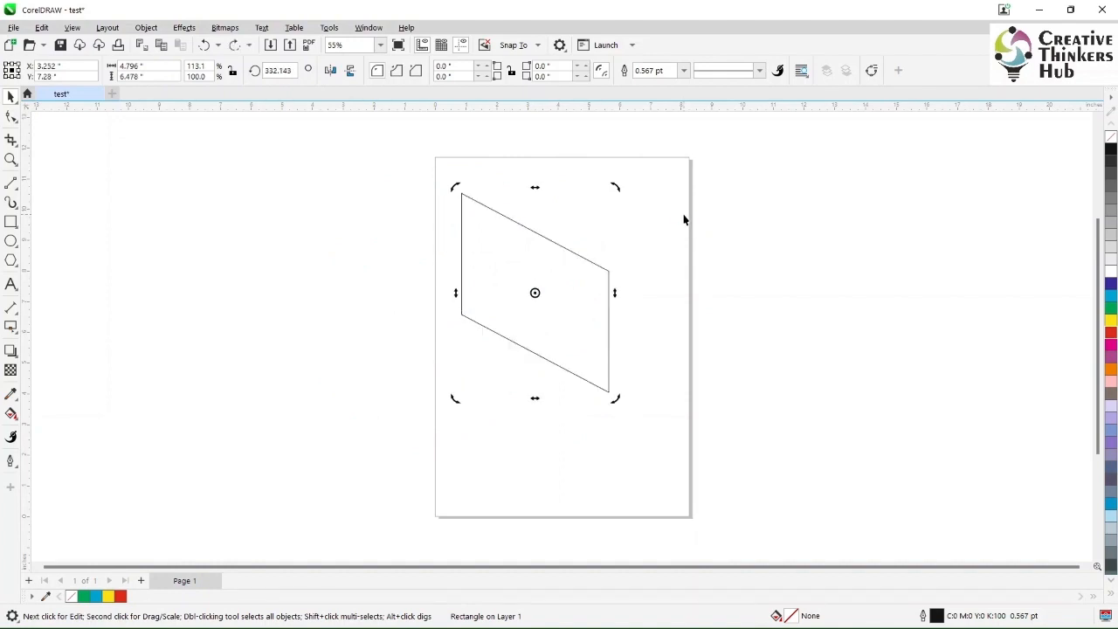
pyautogui.click(596, 272)
# Step: Rescale the rectangle freely with the Free Transform tool to about 3.63 by 5.17 inches
pyautogui.click(16, 103)
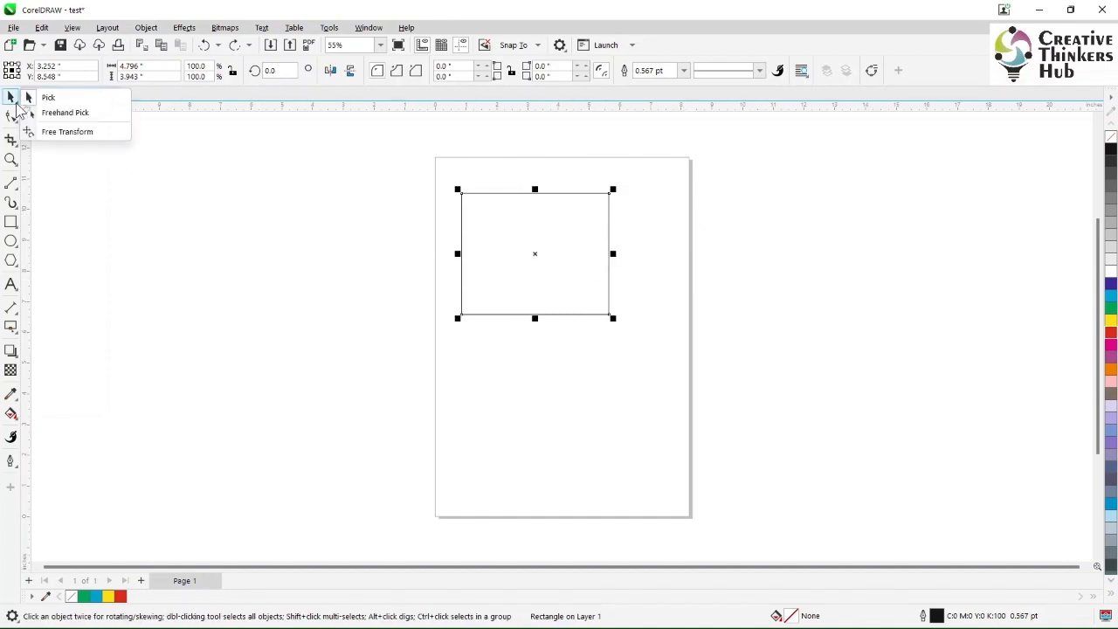
pyautogui.click(59, 133)
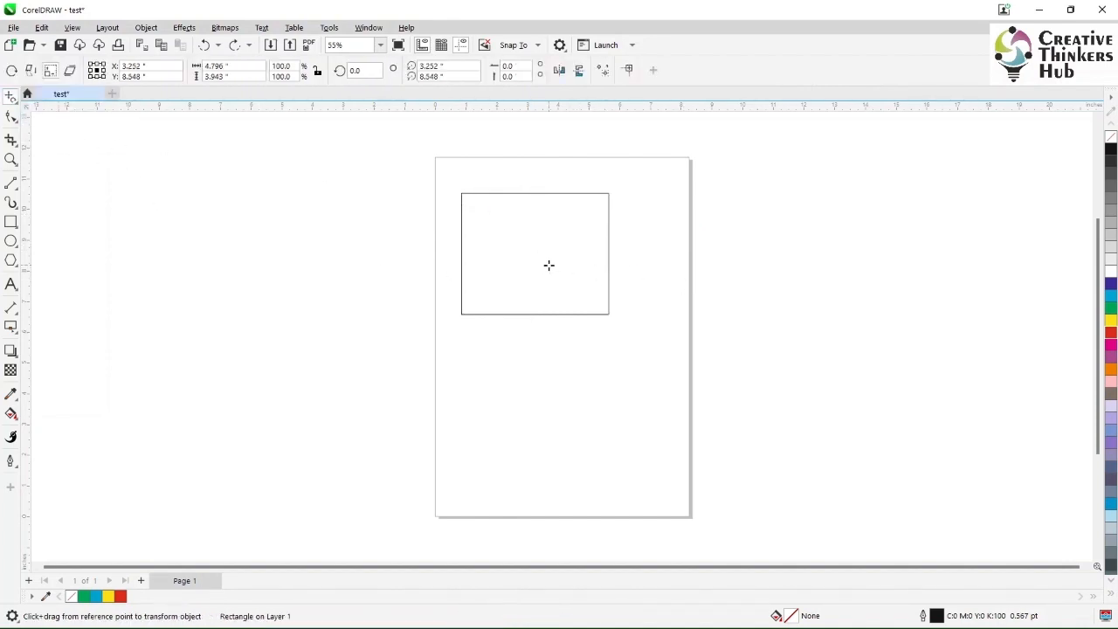
pyautogui.moveTo(549, 265); pyautogui.dragTo(558, 318)
pyautogui.moveTo(550, 243); pyautogui.dragTo(587, 338)
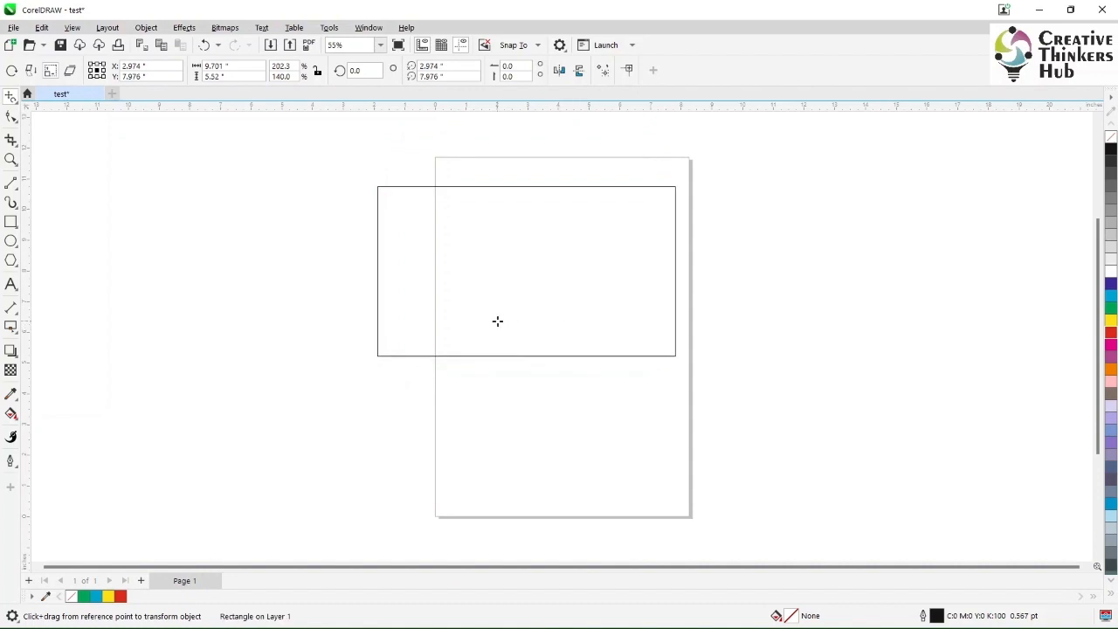
pyautogui.moveTo(497, 320); pyautogui.dragTo(474, 323)
# Step: Try rounding the rectangle's corners to about 0.68 inches with the Shape tool and undo the rounding
pyautogui.click(16, 124)
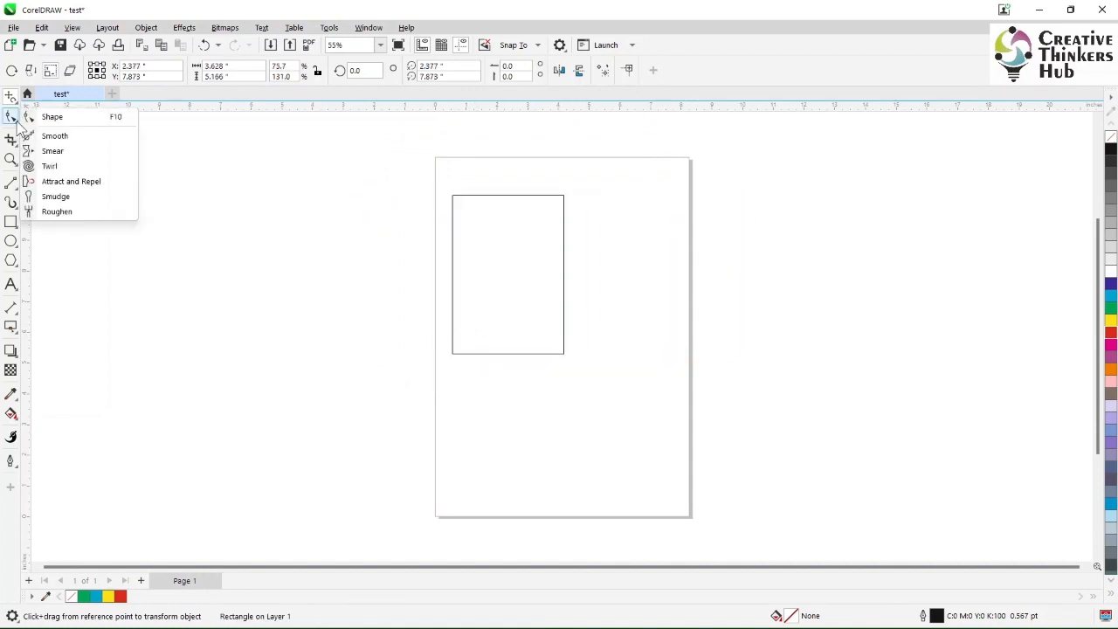
pyautogui.click(70, 121)
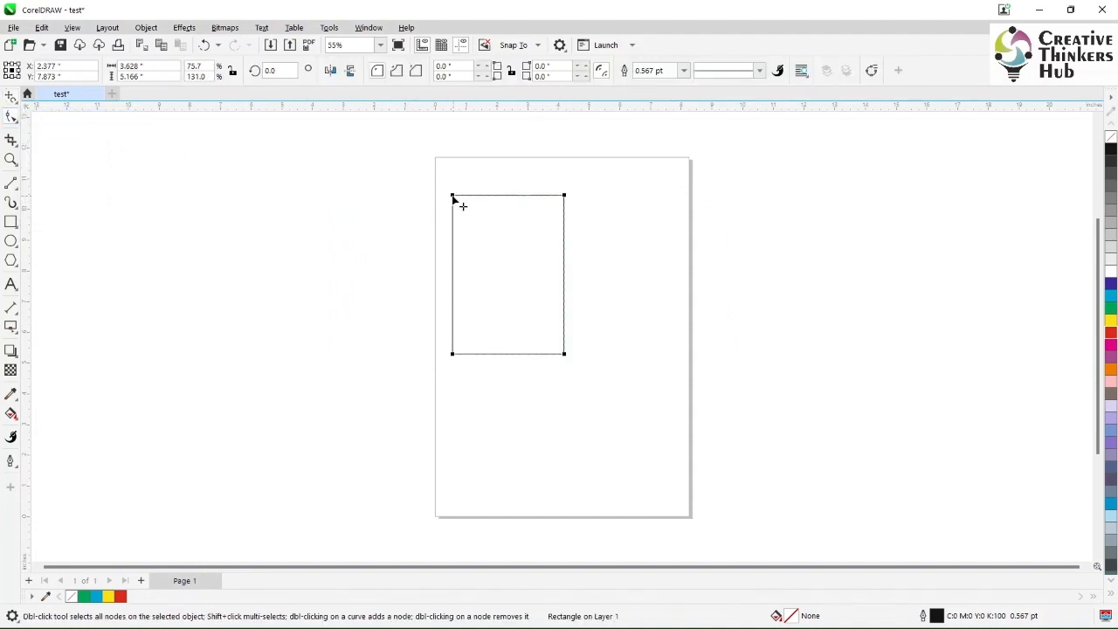
pyautogui.moveTo(453, 197)
pyautogui.mouseDown()
pyautogui.moveTo(461, 269)
pyautogui.moveTo(473, 194)
pyautogui.mouseUp()
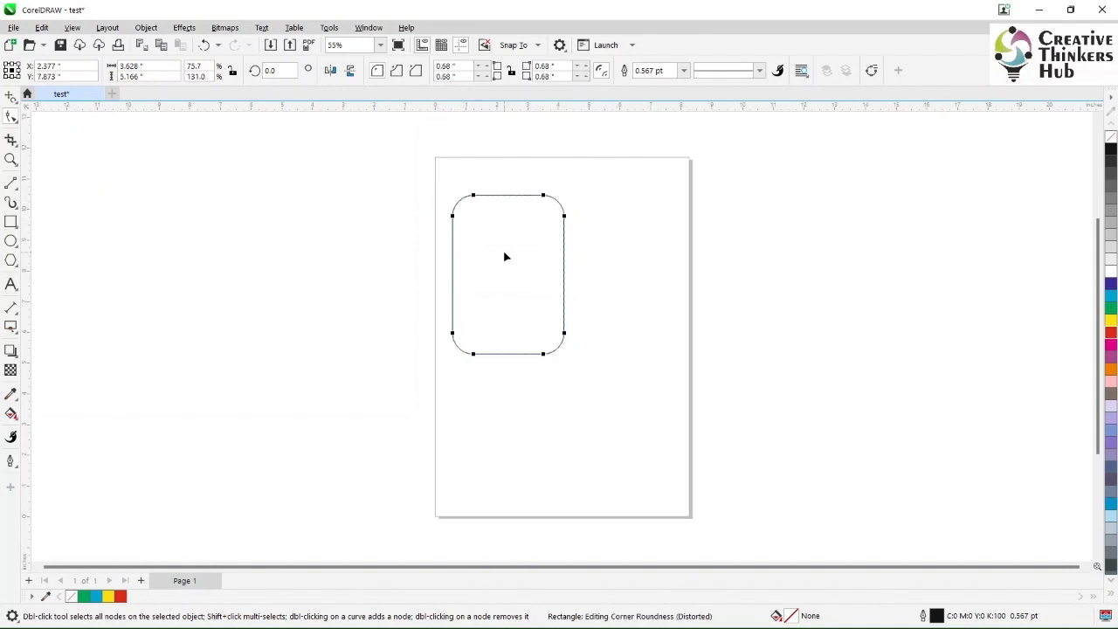
pyautogui.hotkey('ctrl', 'z')
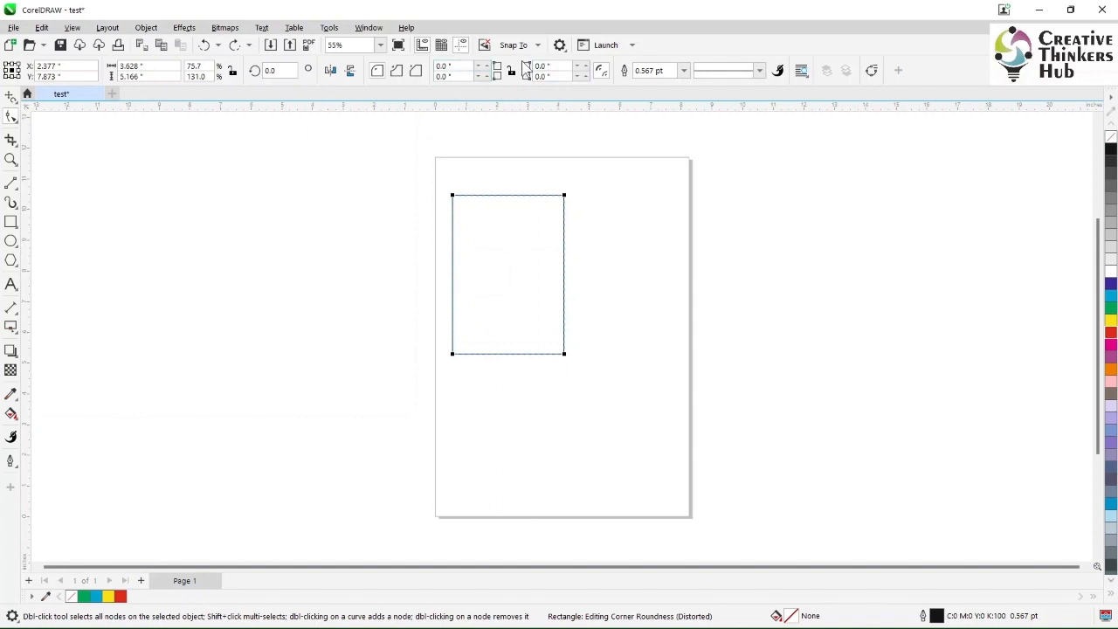
# Step: Try rounding all corners to about 1.68 inches, reduce them to about 0.26 inches, and undo both changes
pyautogui.moveTo(452, 196); pyautogui.dragTo(452, 248)
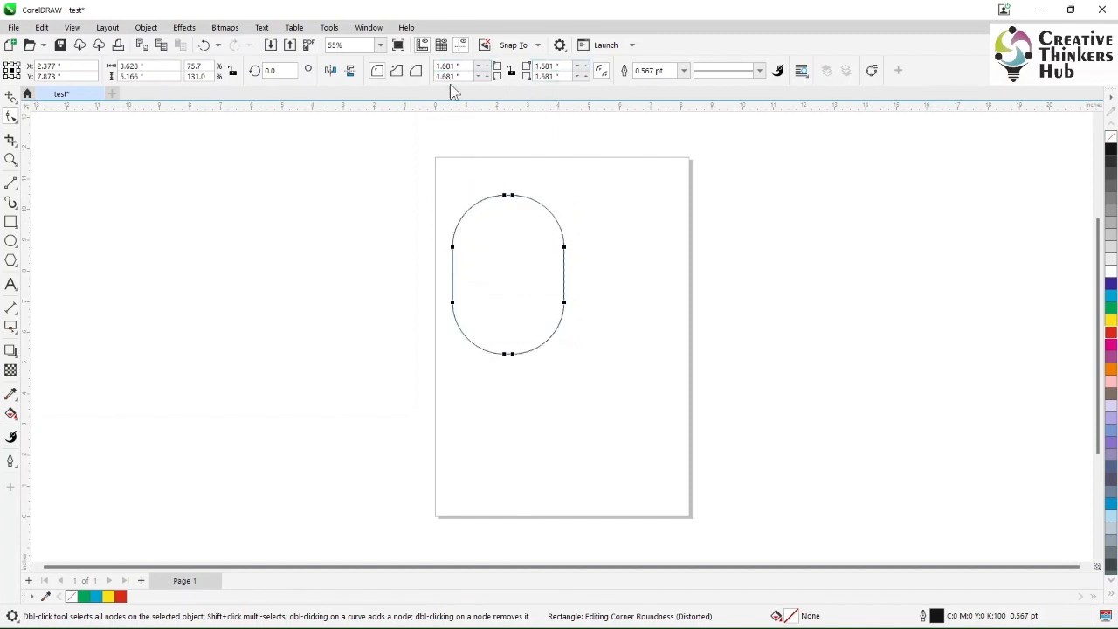
pyautogui.moveTo(452, 249); pyautogui.dragTo(463, 195)
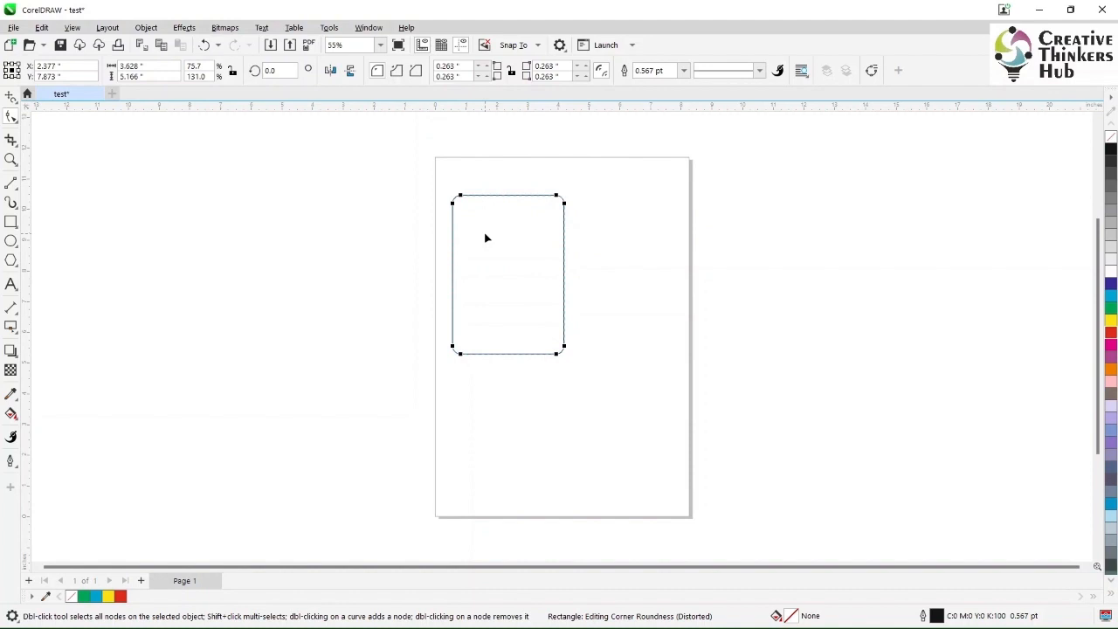
pyautogui.hotkey('ctrl', 'z')
pyautogui.hotkey('ctrl', 'z')
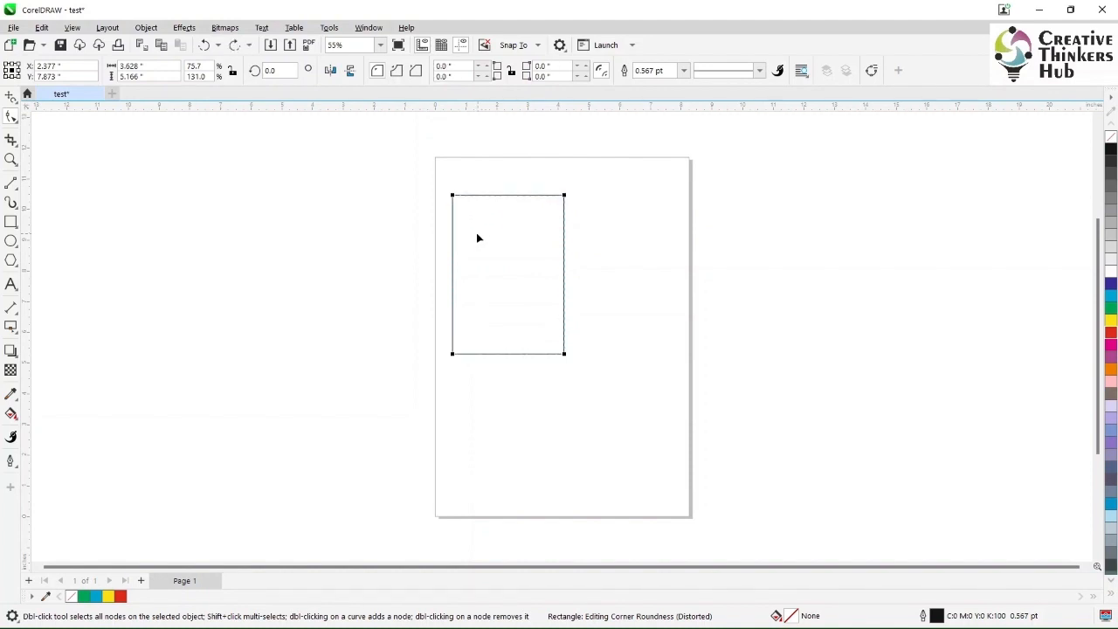
# Step: Apply the Smooth tool along the rectangle's left edge and upper-left corner
pyautogui.click(12, 117)
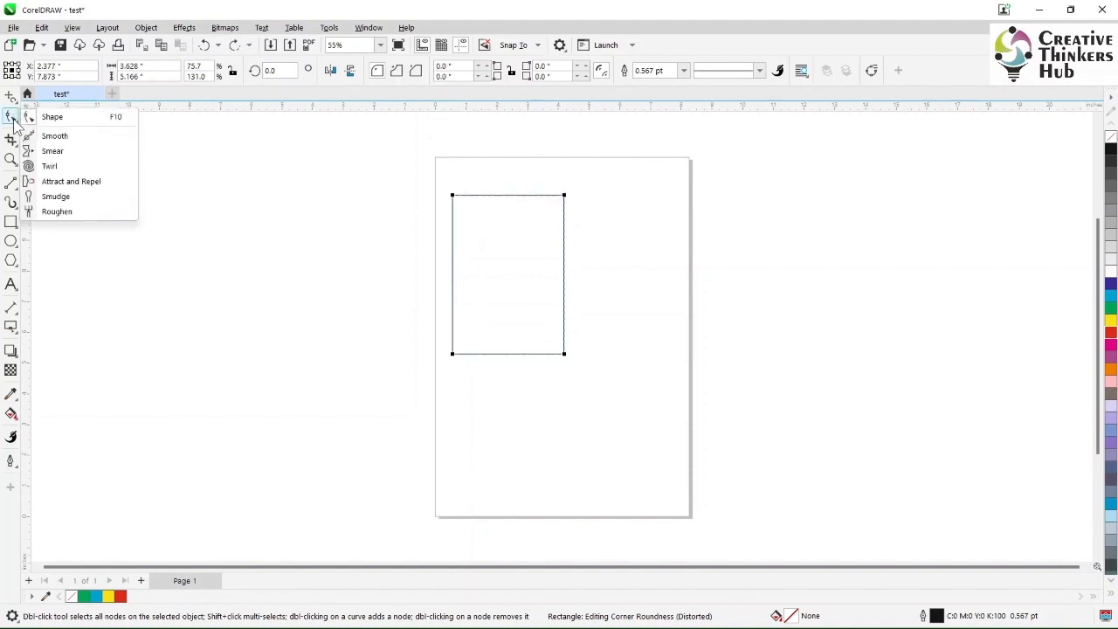
pyautogui.click(66, 138)
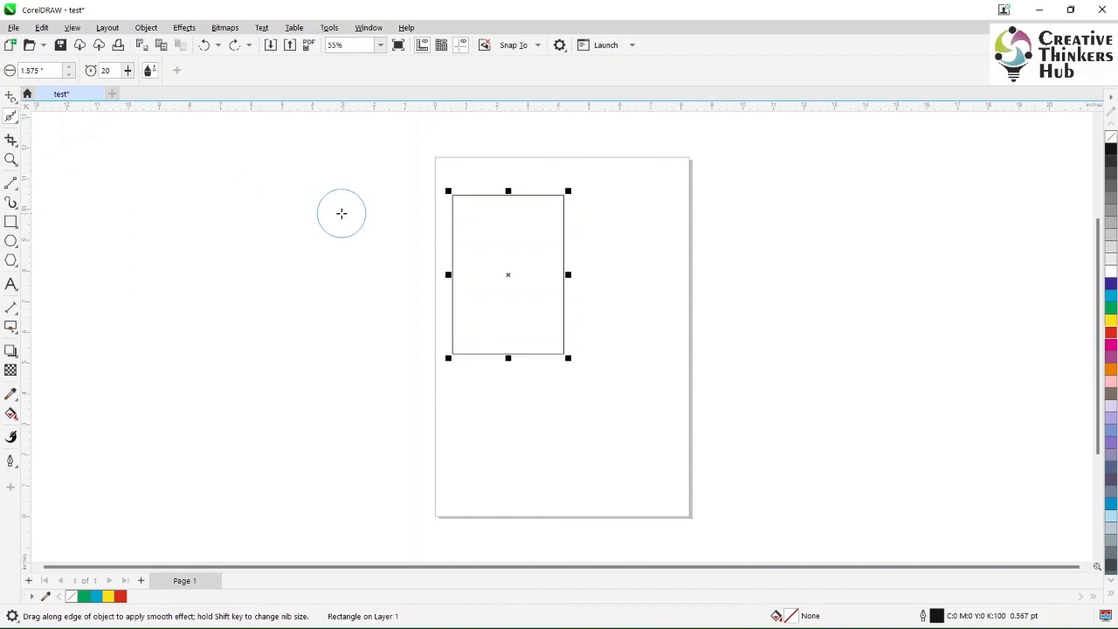
pyautogui.moveTo(444, 230)
pyautogui.mouseDown()
pyautogui.moveTo(484, 254)
pyautogui.moveTo(439, 297)
pyautogui.moveTo(476, 309)
pyautogui.moveTo(456, 214)
pyautogui.moveTo(496, 255)
pyautogui.moveTo(460, 267)
pyautogui.moveTo(455, 286)
pyautogui.moveTo(502, 304)
pyautogui.mouseUp()
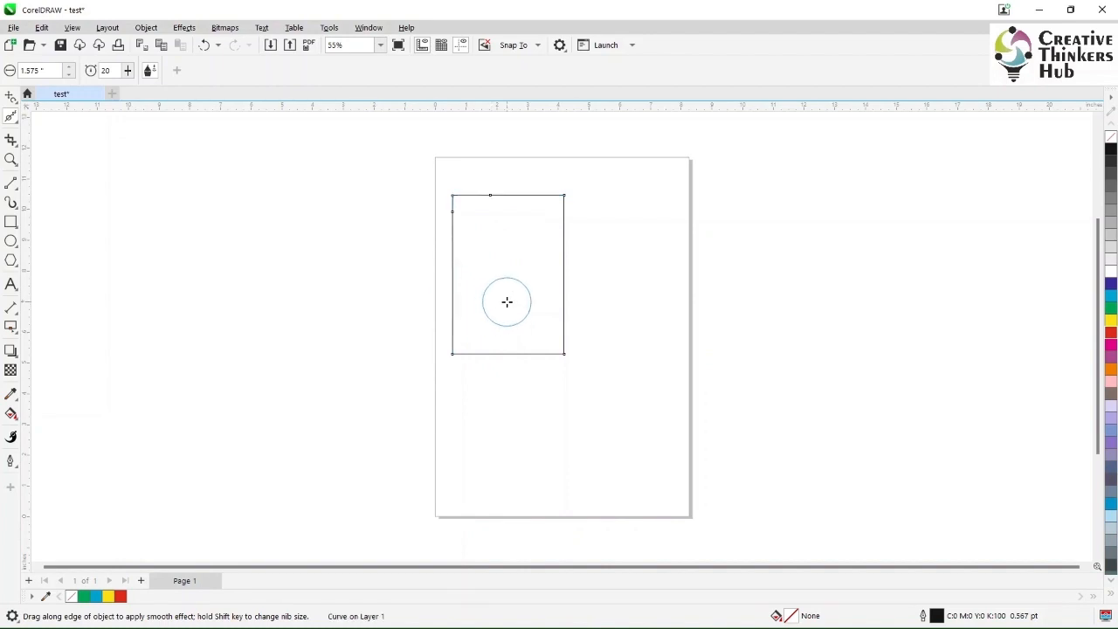
pyautogui.moveTo(454, 221)
pyautogui.mouseDown()
pyautogui.moveTo(443, 261)
pyautogui.moveTo(480, 282)
pyautogui.mouseUp()
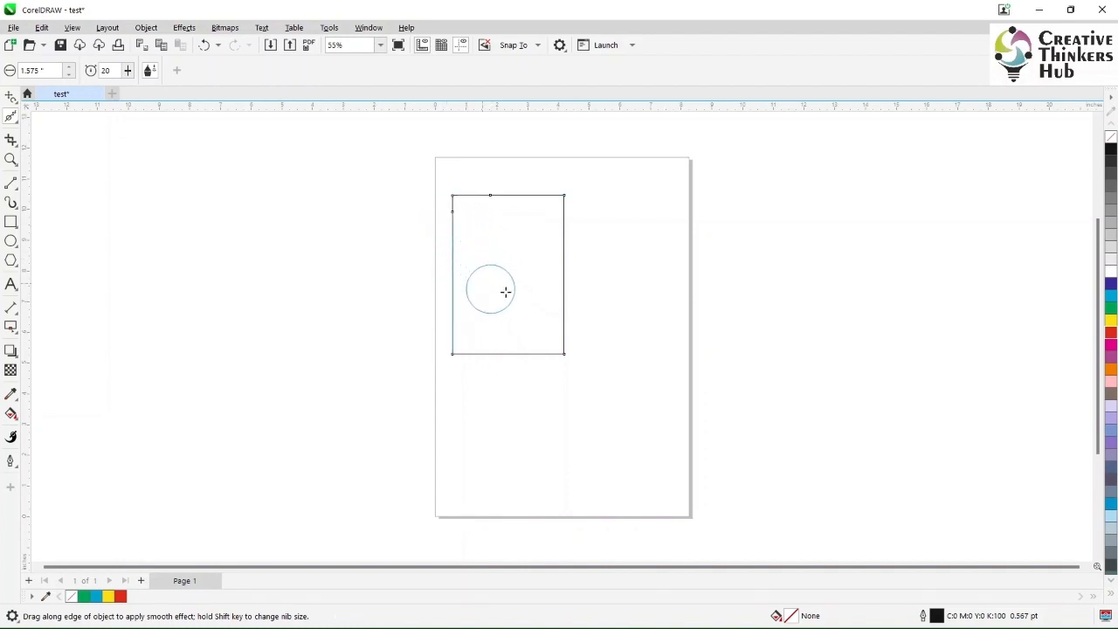
# Step: Reshape the outline with the Shape tool by pulling the left-edge node inward, bending the curve below it, and raising the top-edge node
pyautogui.click(11, 118)
pyautogui.click(50, 114)
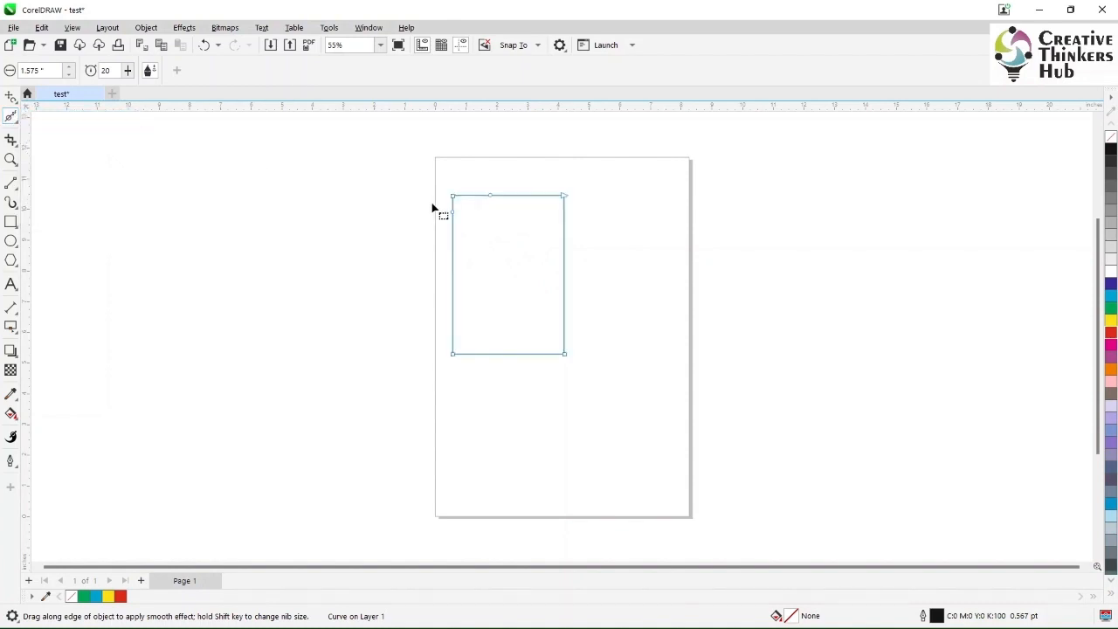
pyautogui.moveTo(457, 220); pyautogui.dragTo(476, 251)
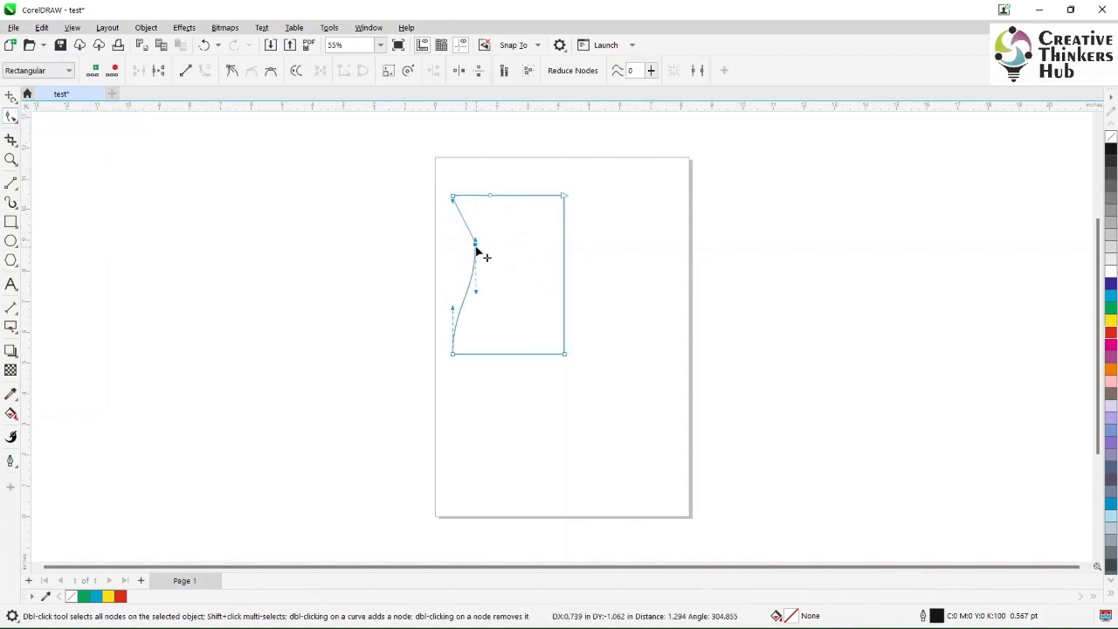
pyautogui.moveTo(451, 308); pyautogui.dragTo(438, 279)
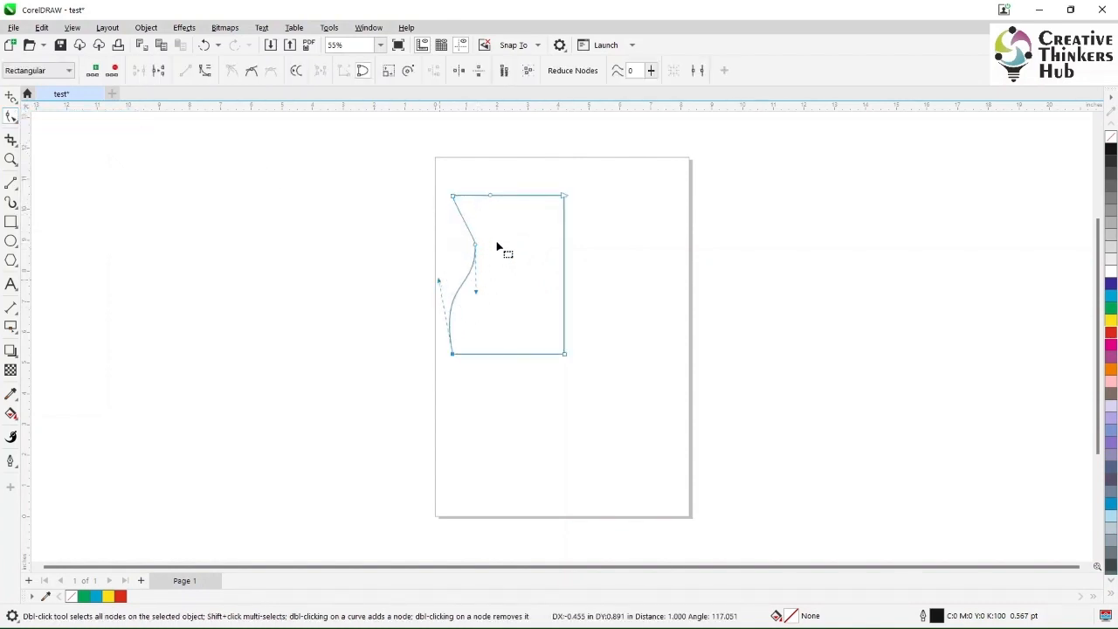
pyautogui.moveTo(492, 196); pyautogui.dragTo(501, 169)
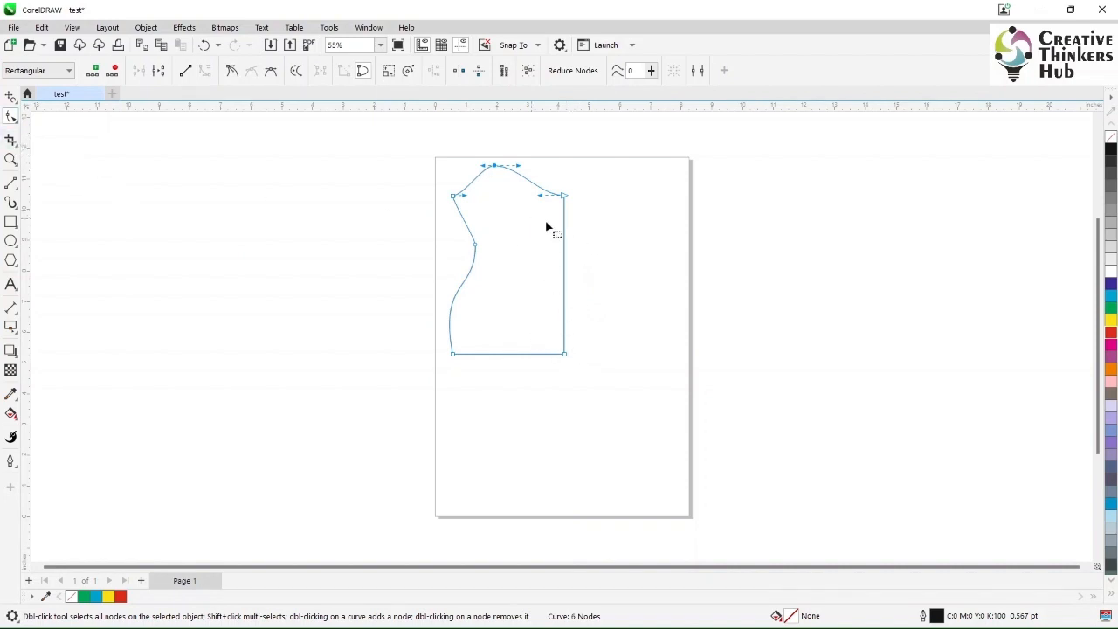
# Step: Smear a small outward bulge into the upper part of the shape's right edge
pyautogui.click(12, 117)
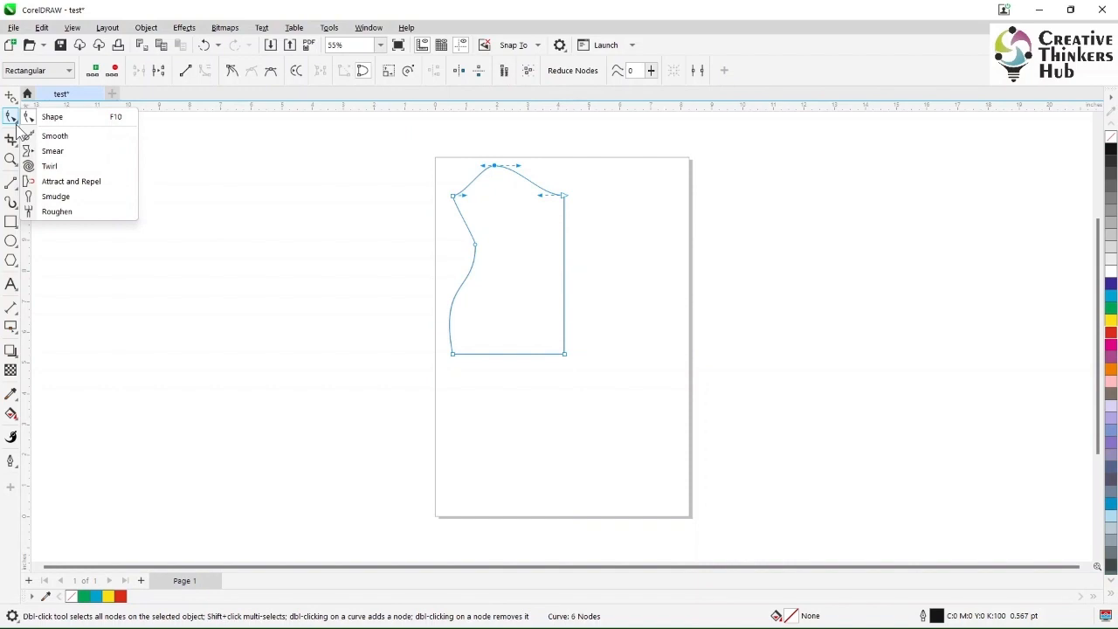
pyautogui.click(52, 151)
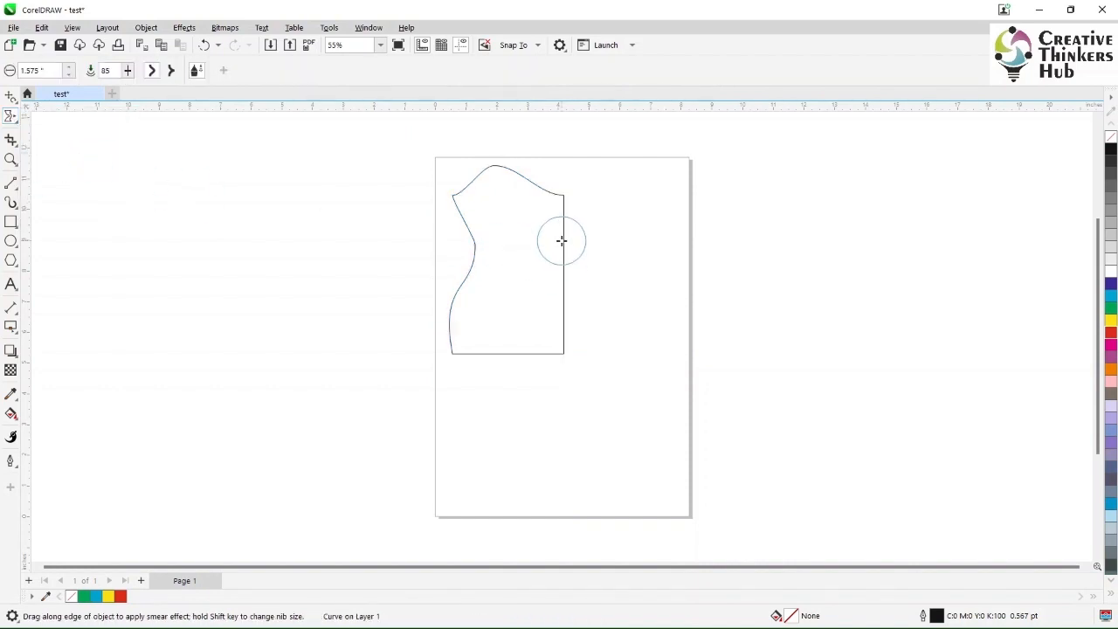
pyautogui.moveTo(561, 241); pyautogui.dragTo(576, 242)
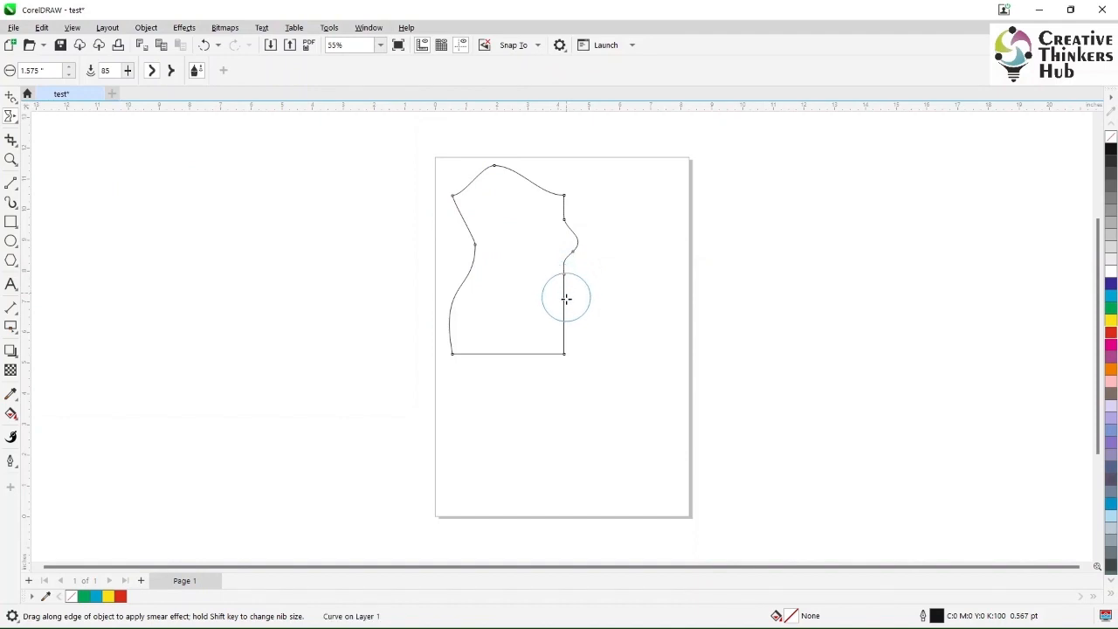
# Step: Try smearing inward notches into the lower right edge and the top curve, and undo them
pyautogui.moveTo(566, 304); pyautogui.dragTo(534, 307)
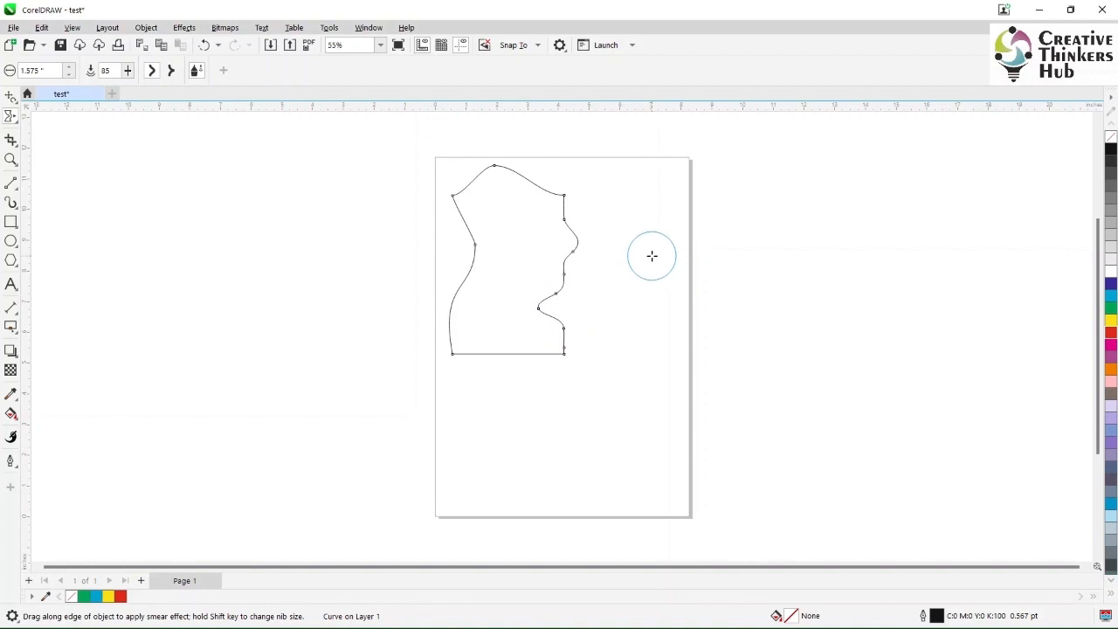
pyautogui.moveTo(532, 178); pyautogui.dragTo(522, 194)
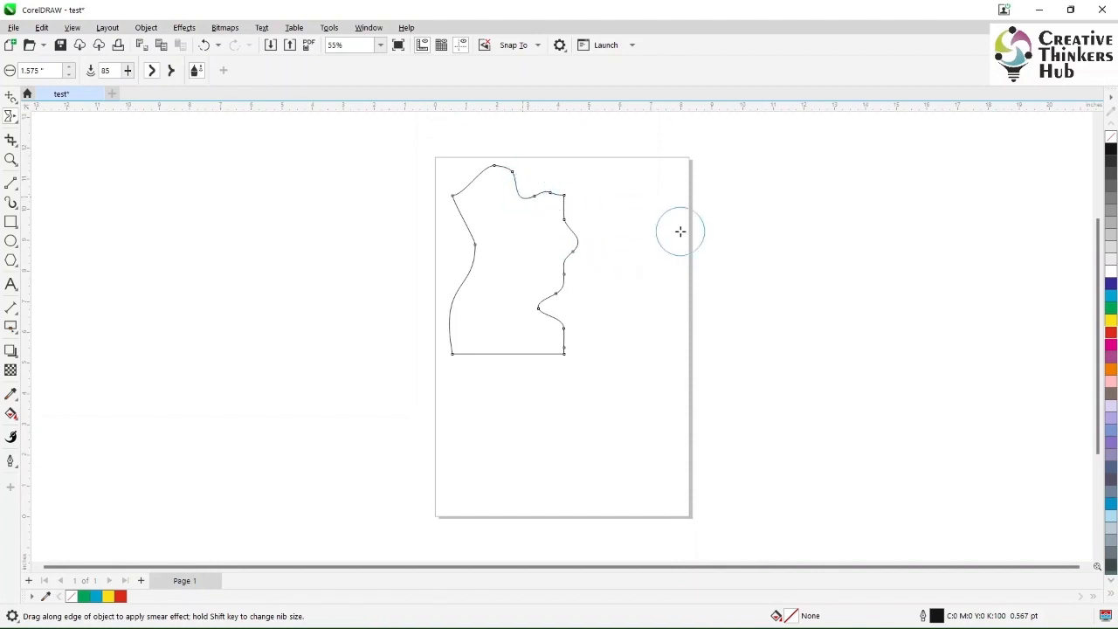
pyautogui.hotkey('ctrl', 'z')
pyautogui.hotkey('ctrl', 'z')
pyautogui.hotkey('ctrl', 'z')
pyautogui.hotkey('ctrl', 'z')
pyautogui.hotkey('ctrl', 'z')
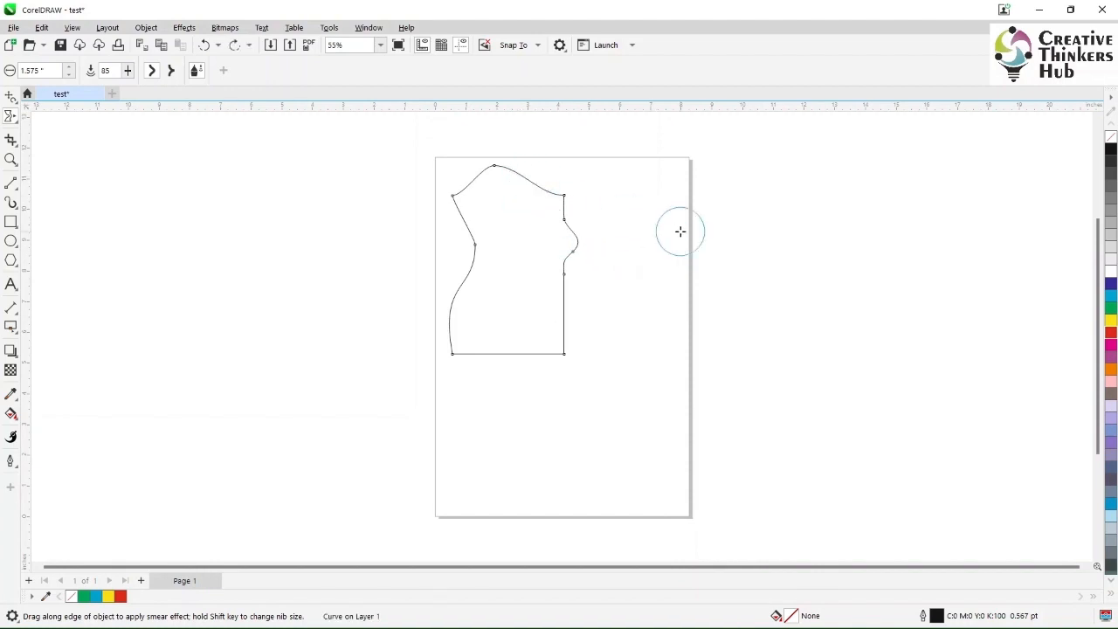
# Step: Undo the outline edits back to the plain rectangle and try a smooth smear on its right edge at pressure 21
pyautogui.hotkey('ctrl', 'z')
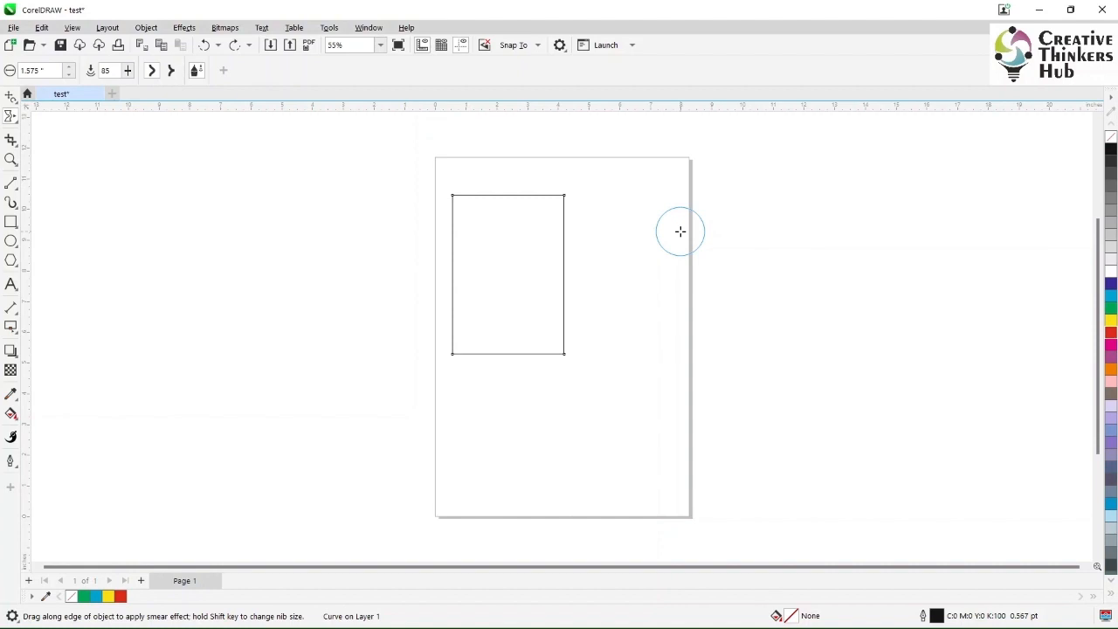
pyautogui.click(128, 70)
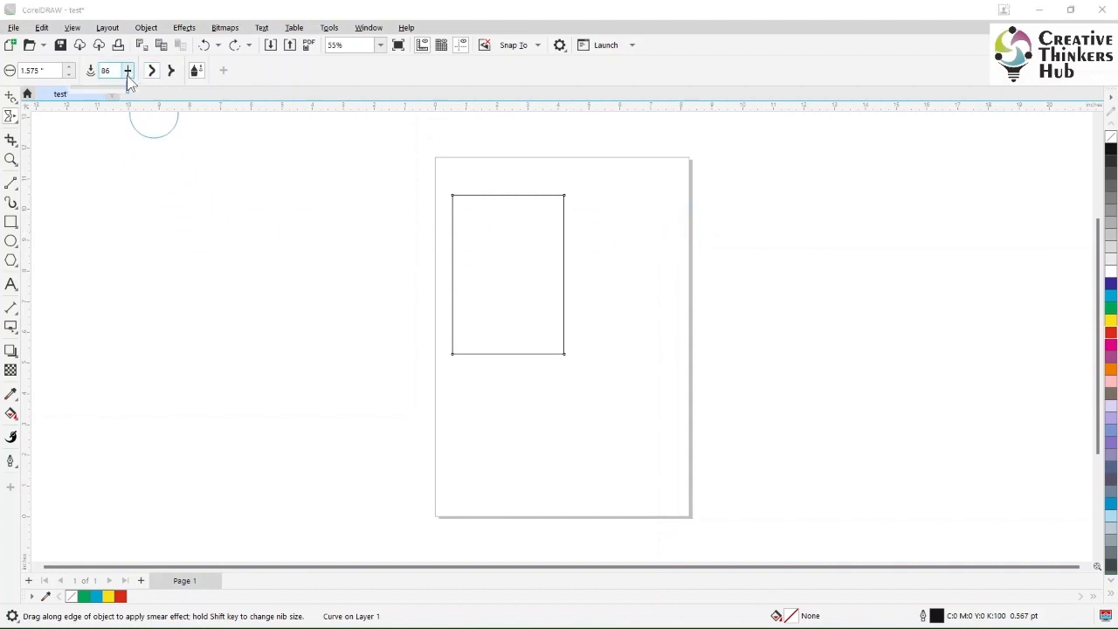
pyautogui.moveTo(127, 77); pyautogui.dragTo(83, 78)
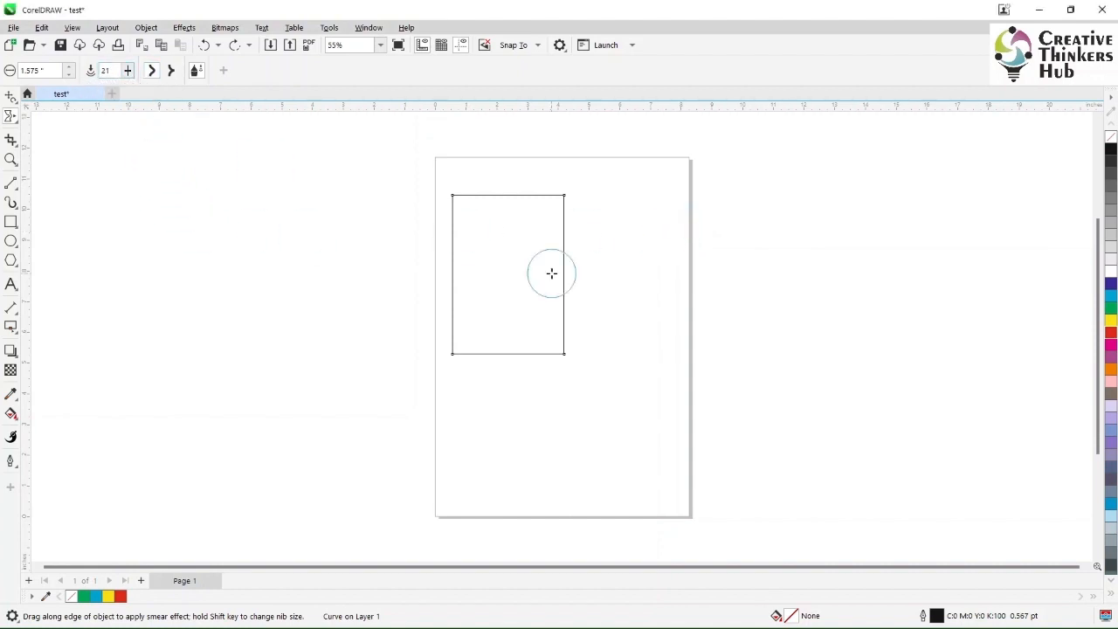
pyautogui.moveTo(544, 262); pyautogui.dragTo(587, 273)
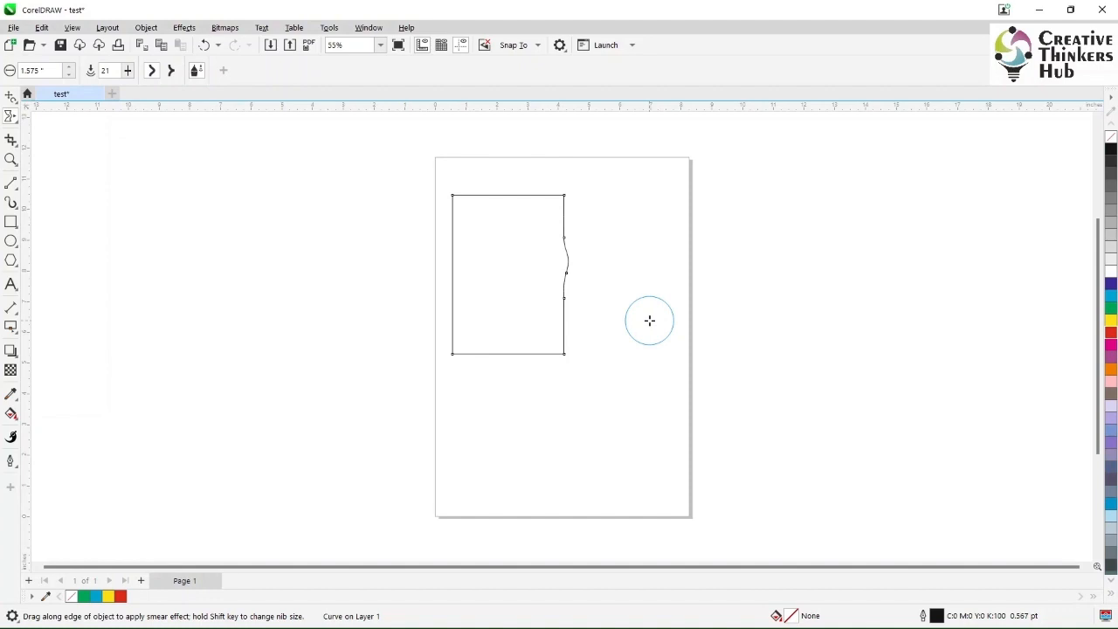
pyautogui.hotkey('ctrl', 'z')
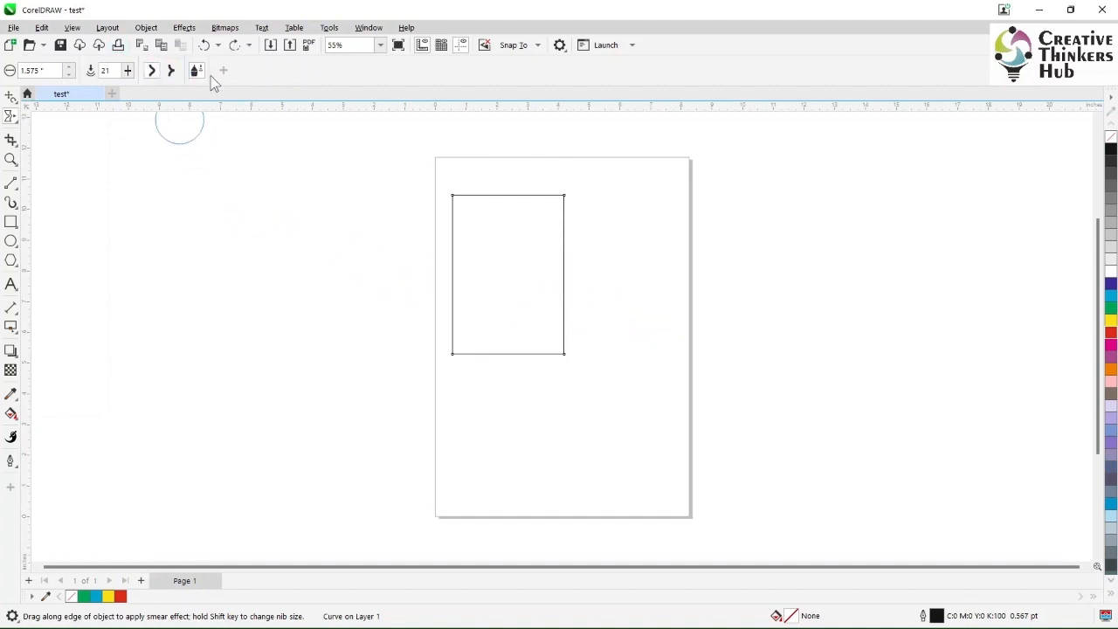
# Step: Smear a pointed bump into the right edge at pressure 21, and a pointed and a smooth peak into the top edge at pressure 86
pyautogui.click(171, 74)
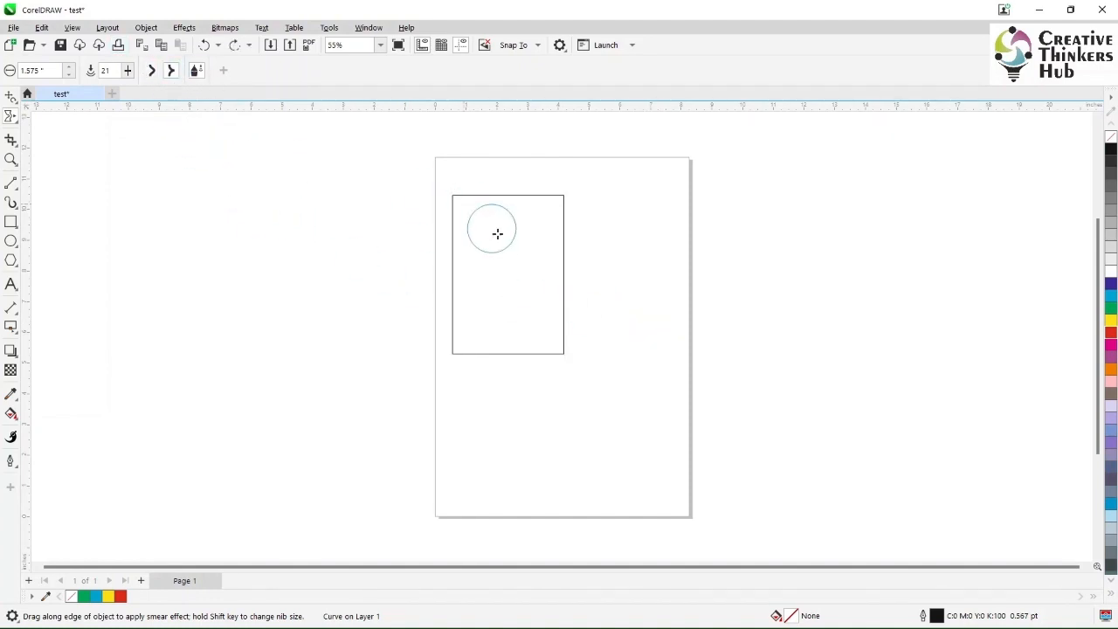
pyautogui.moveTo(542, 250); pyautogui.dragTo(611, 260)
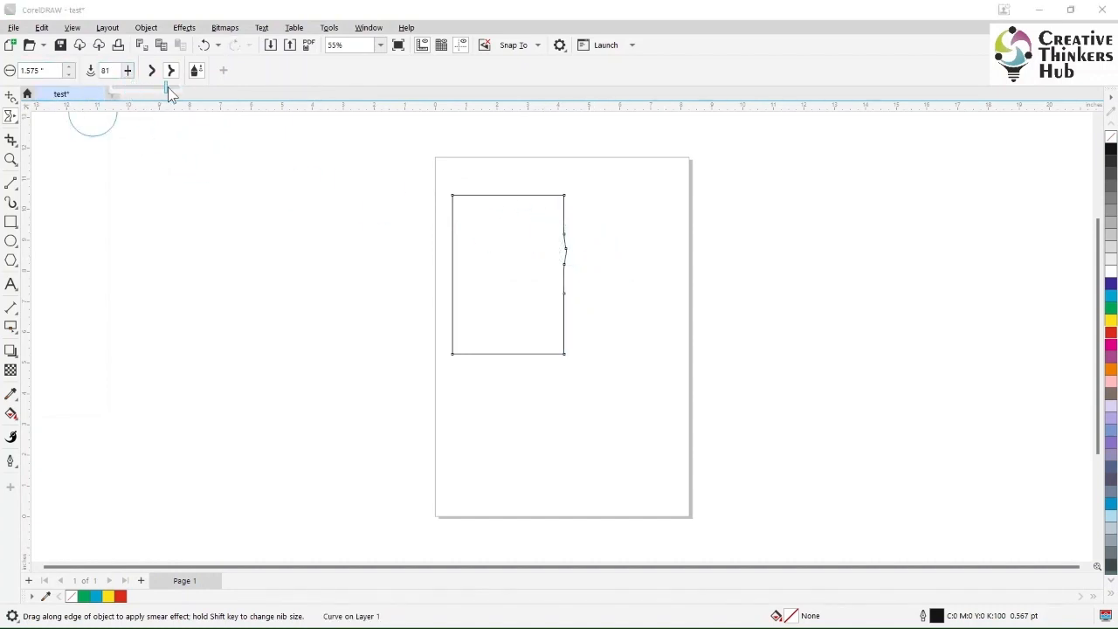
pyautogui.moveTo(167, 89); pyautogui.dragTo(170, 90)
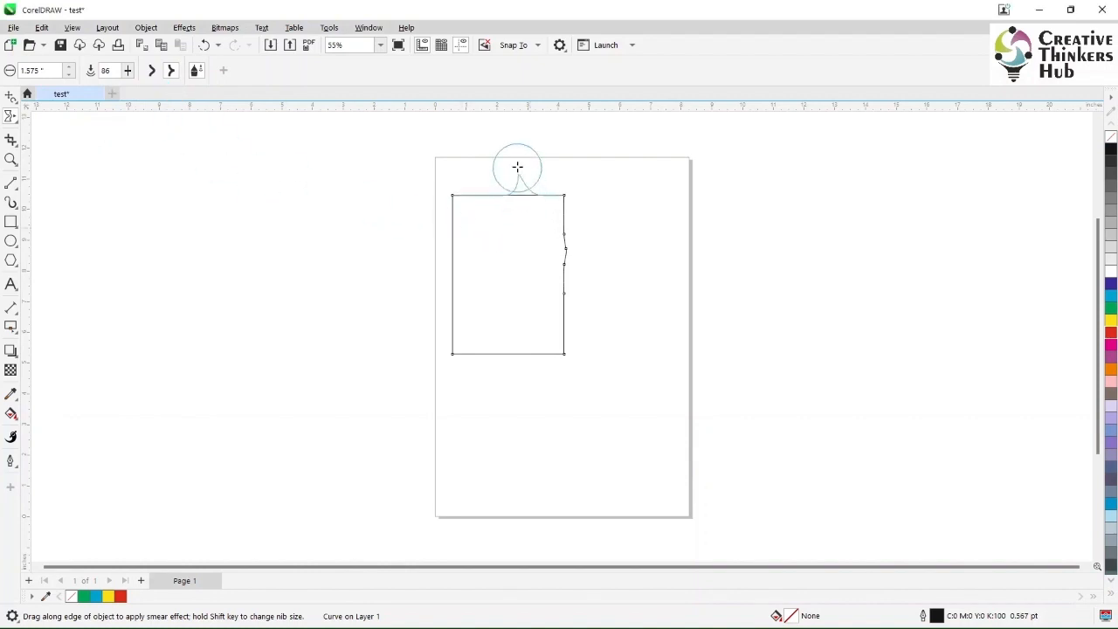
pyautogui.moveTo(518, 166); pyautogui.dragTo(518, 157)
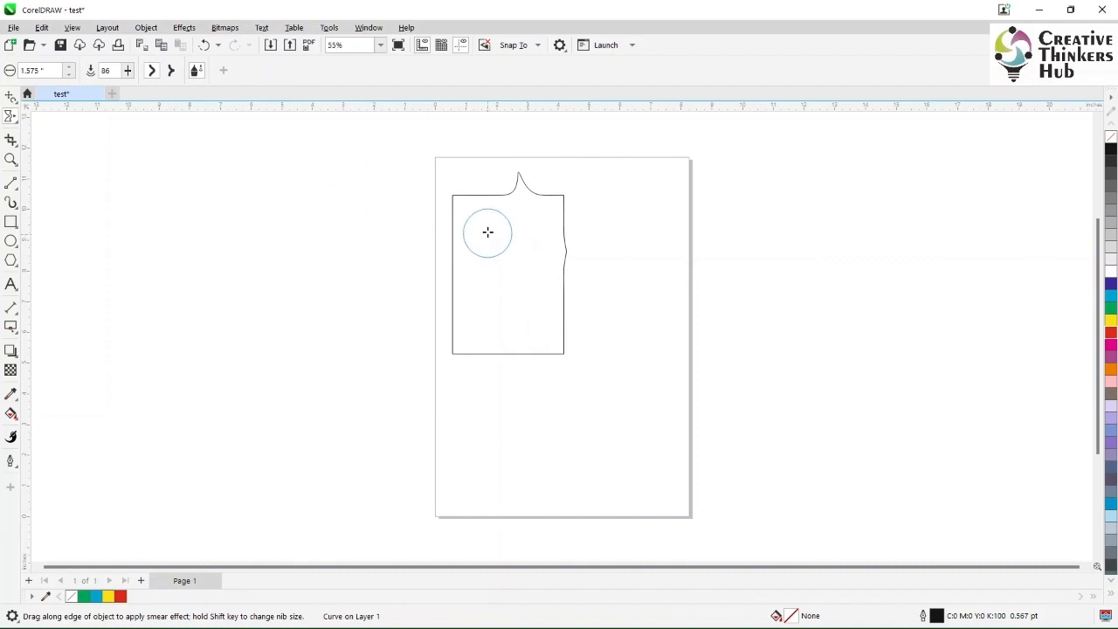
pyautogui.moveTo(469, 195); pyautogui.dragTo(464, 160)
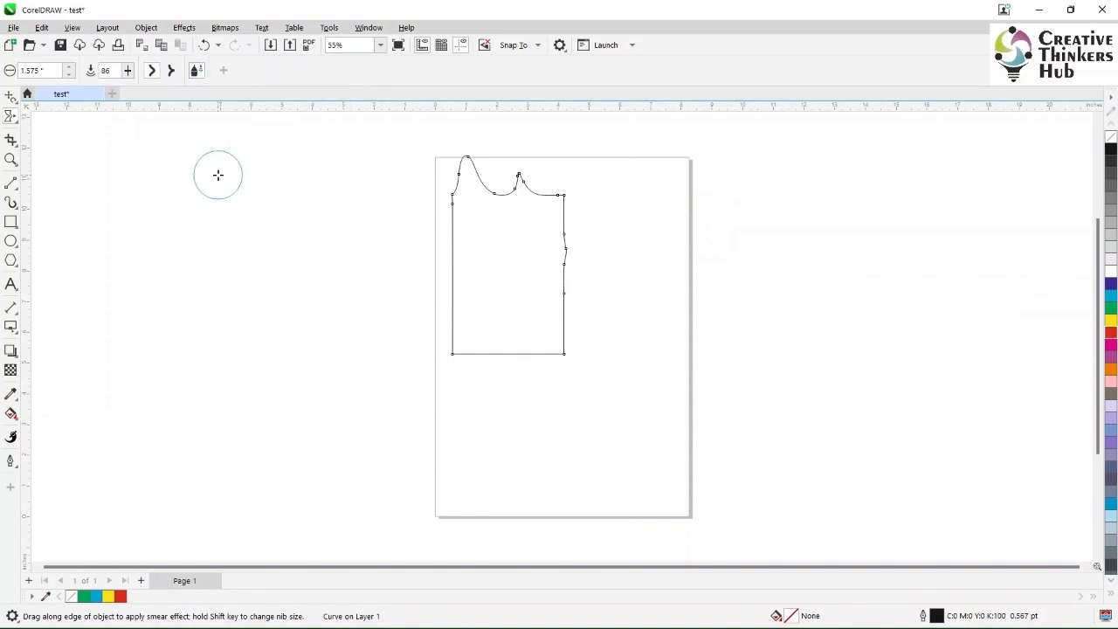
# Step: Apply the Twirl tool to the shape's lower-left corner, lower-right corner and the middle of its right edge
pyautogui.click(14, 122)
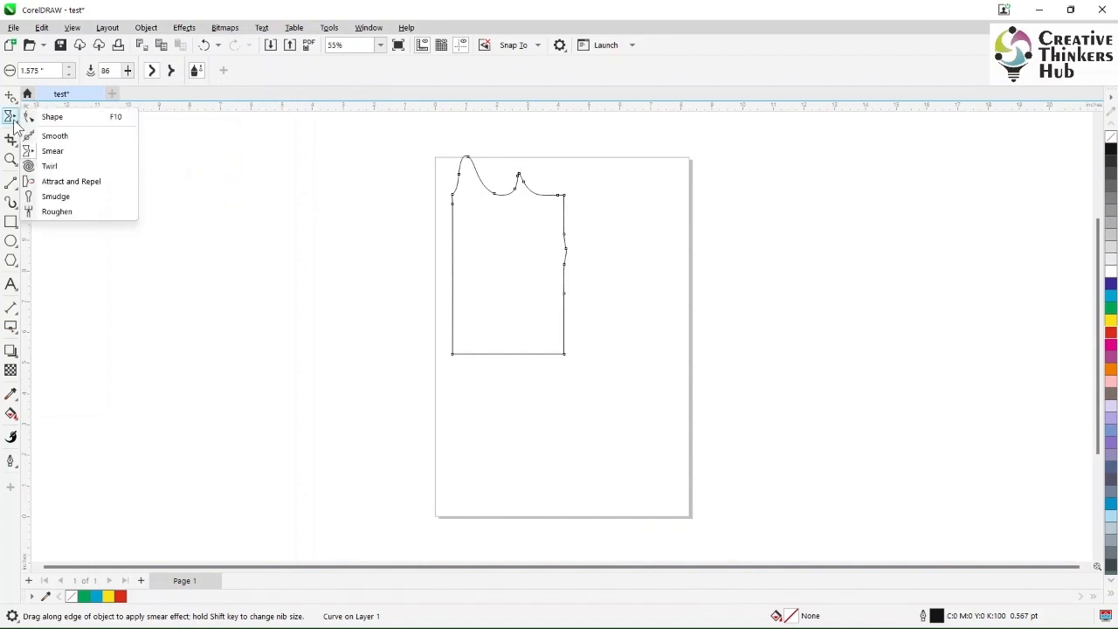
pyautogui.click(54, 165)
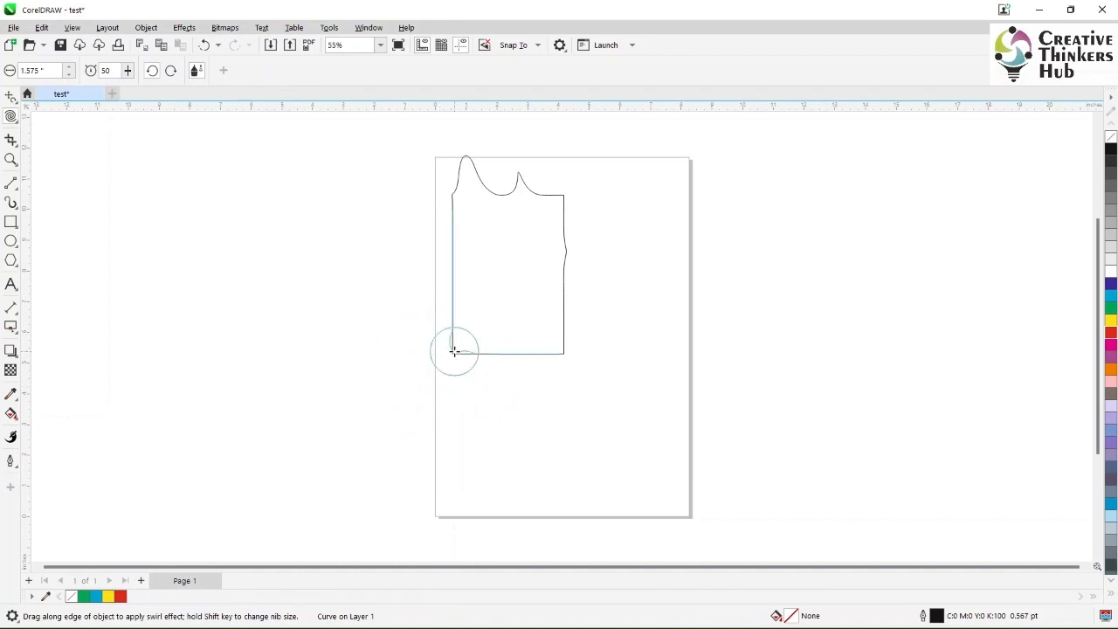
pyautogui.moveTo(453, 351); pyautogui.dragTo(454, 352)
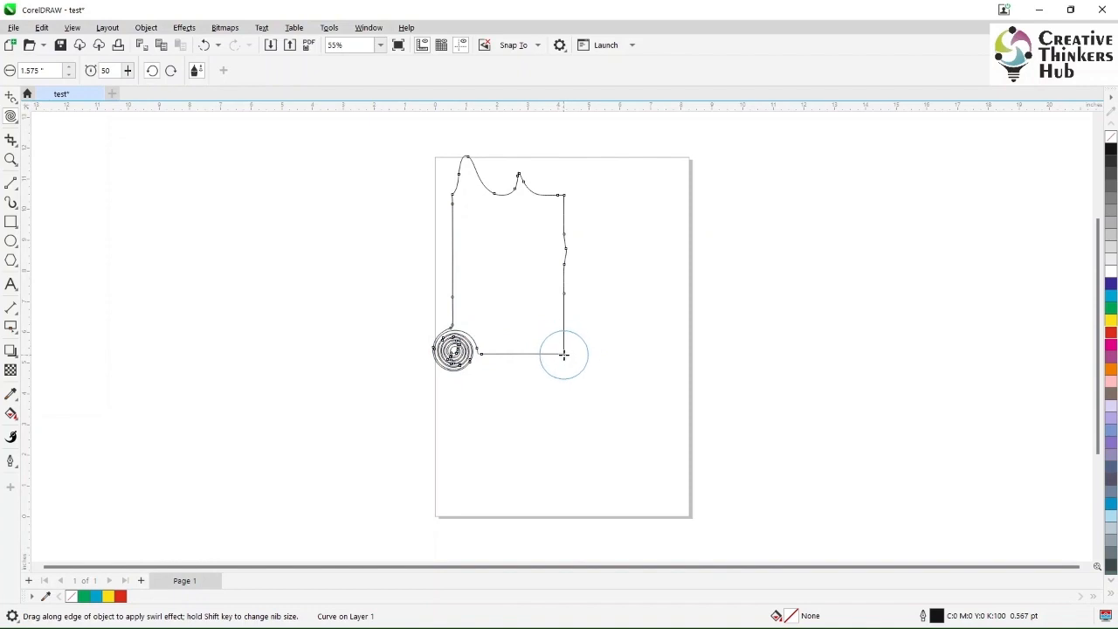
pyautogui.moveTo(563, 354); pyautogui.dragTo(563, 354)
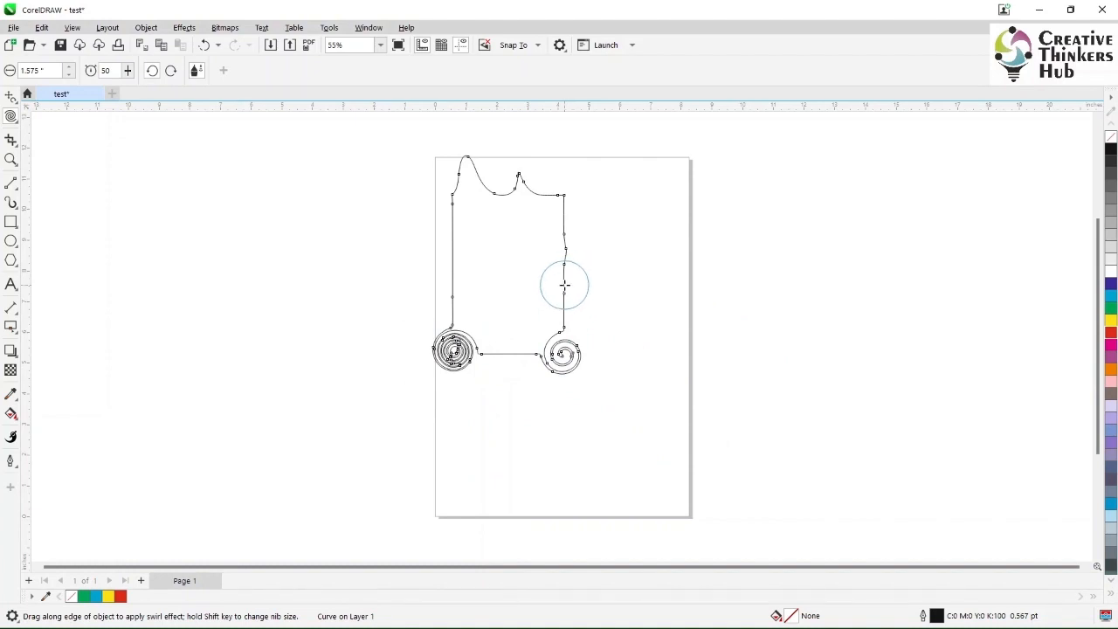
pyautogui.moveTo(565, 283); pyautogui.dragTo(564, 284)
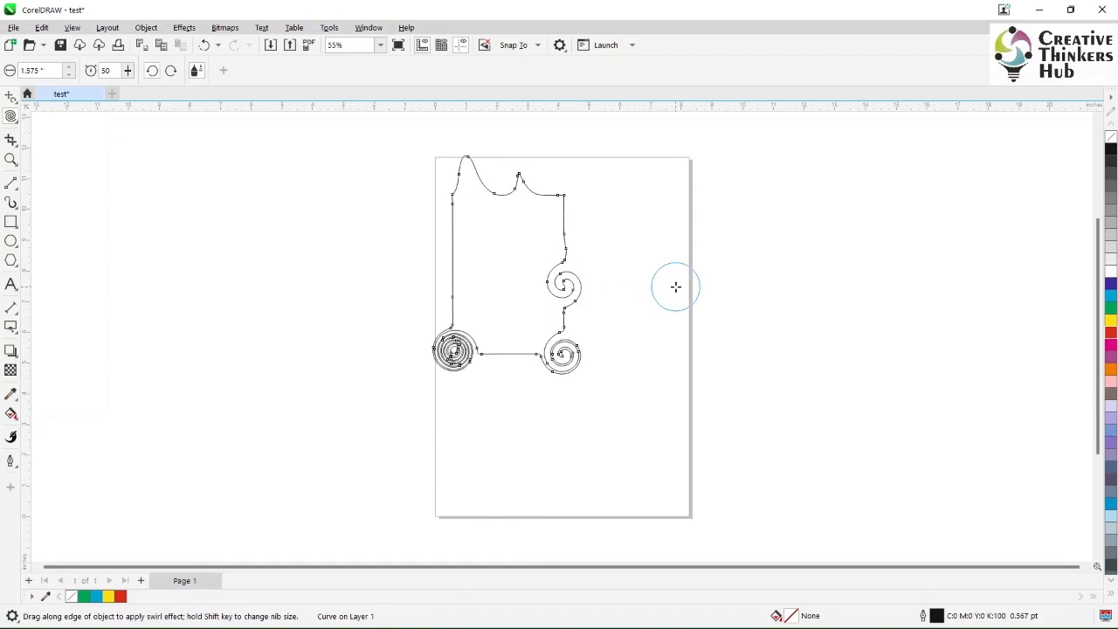
# Step: Undo the twirl and smear effects back to the plain rectangle
pyautogui.hotkey('ctrl', 'z')
pyautogui.hotkey('ctrl', 'z')
pyautogui.hotkey('ctrl', 'z')
pyautogui.hotkey('ctrl', 'z')
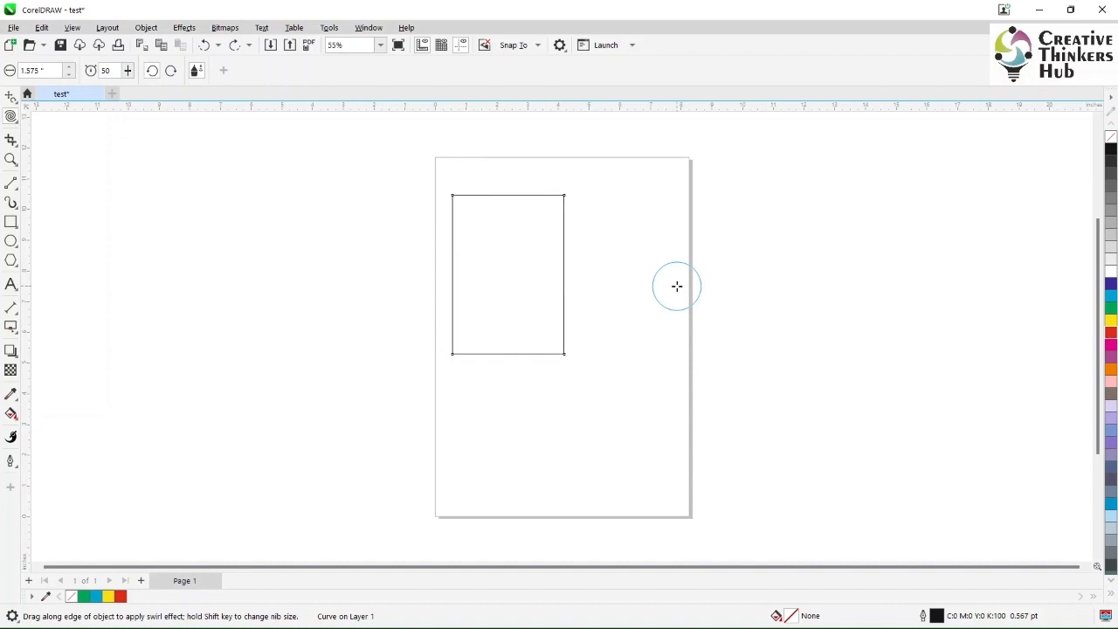
# Step: Try the Attract and Repel tool in attract mode across the rectangle's top and right edges
pyautogui.click(14, 125)
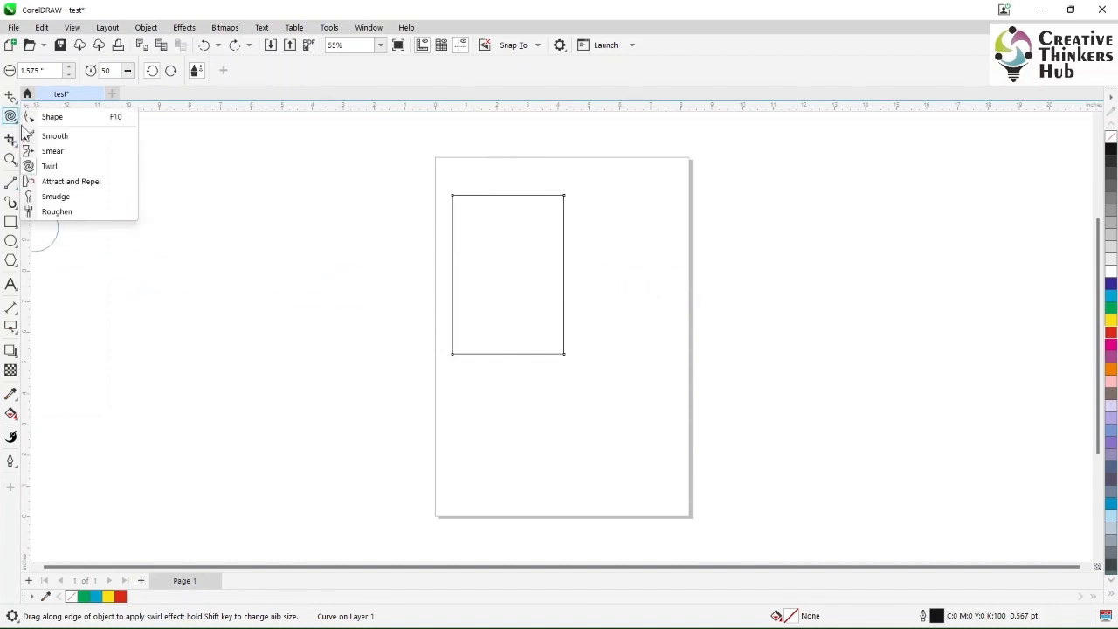
pyautogui.click(70, 182)
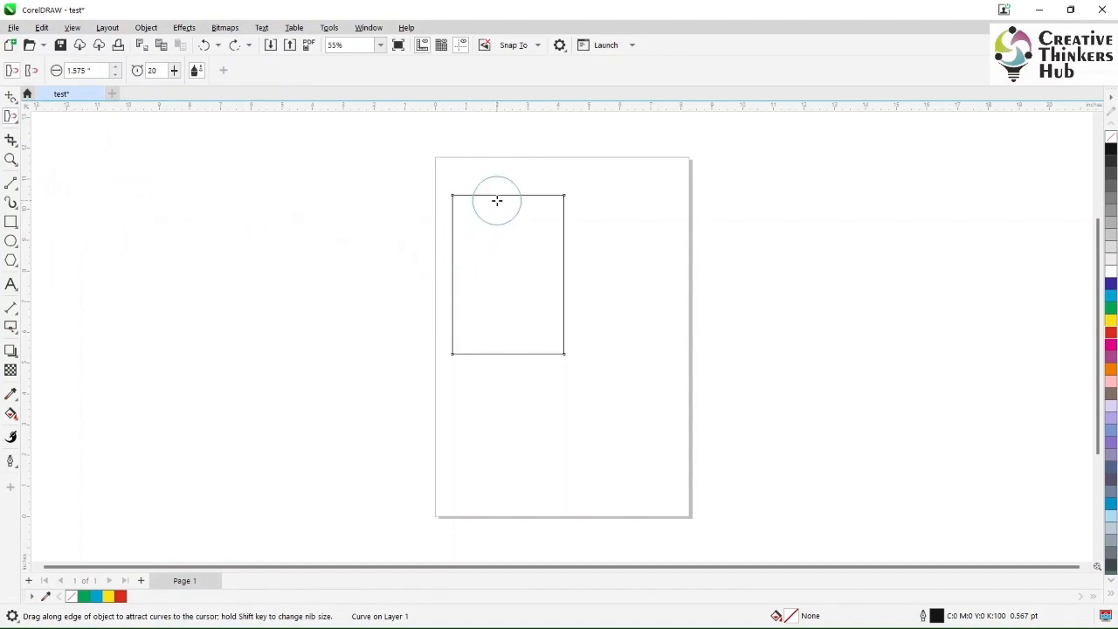
pyautogui.moveTo(500, 188); pyautogui.dragTo(504, 280)
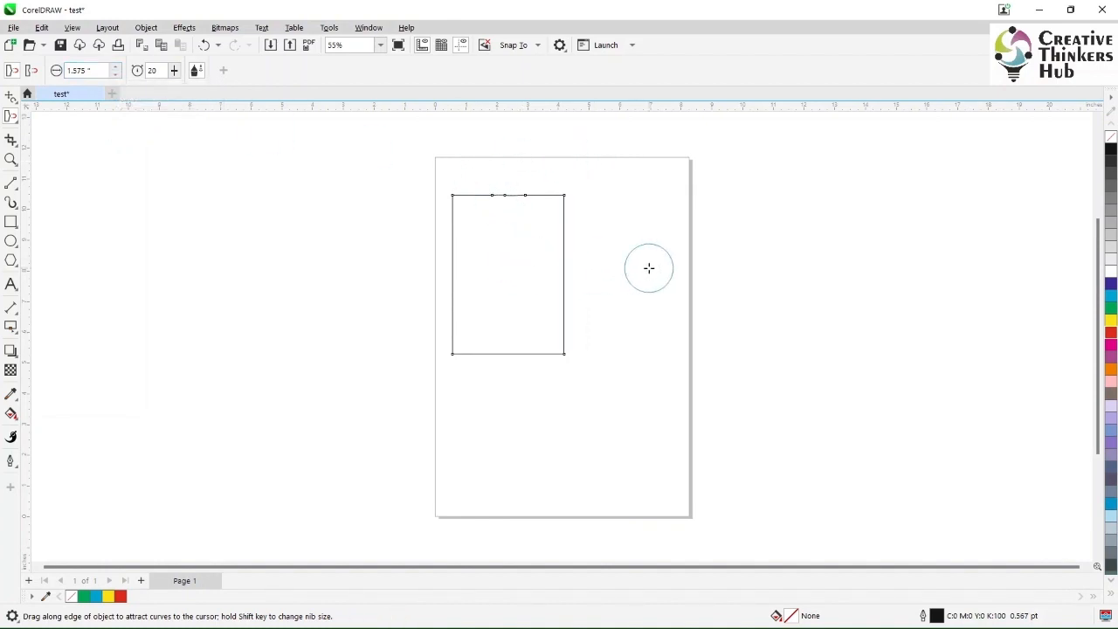
pyautogui.moveTo(636, 268); pyautogui.dragTo(504, 266)
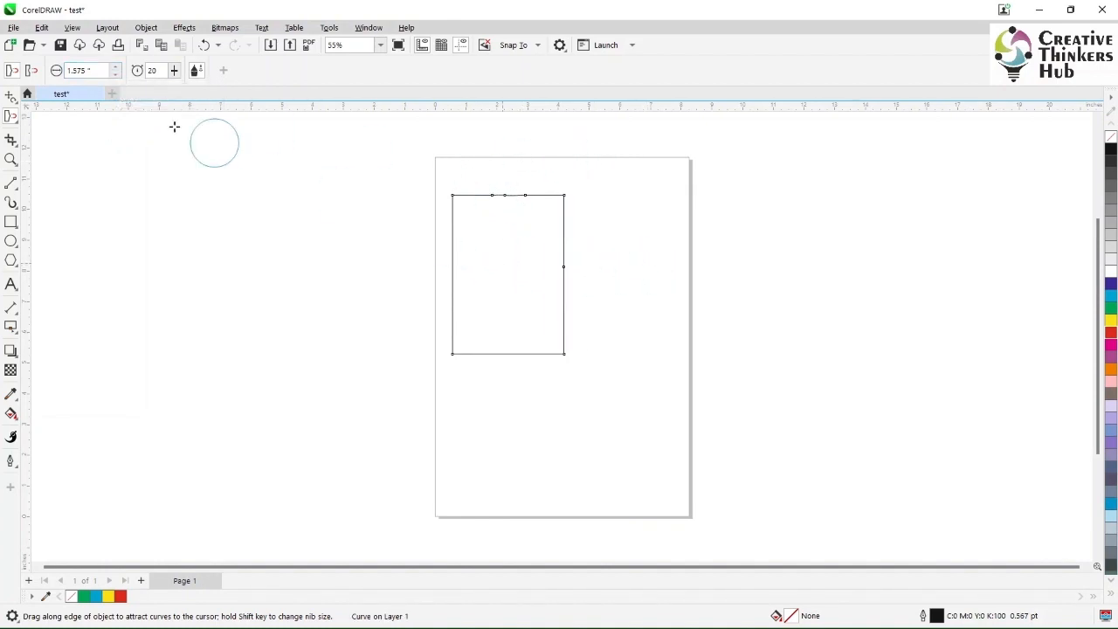
# Step: Try repel mode on the rectangle's left edge and attract mode on its bottom and top edges
pyautogui.click(31, 70)
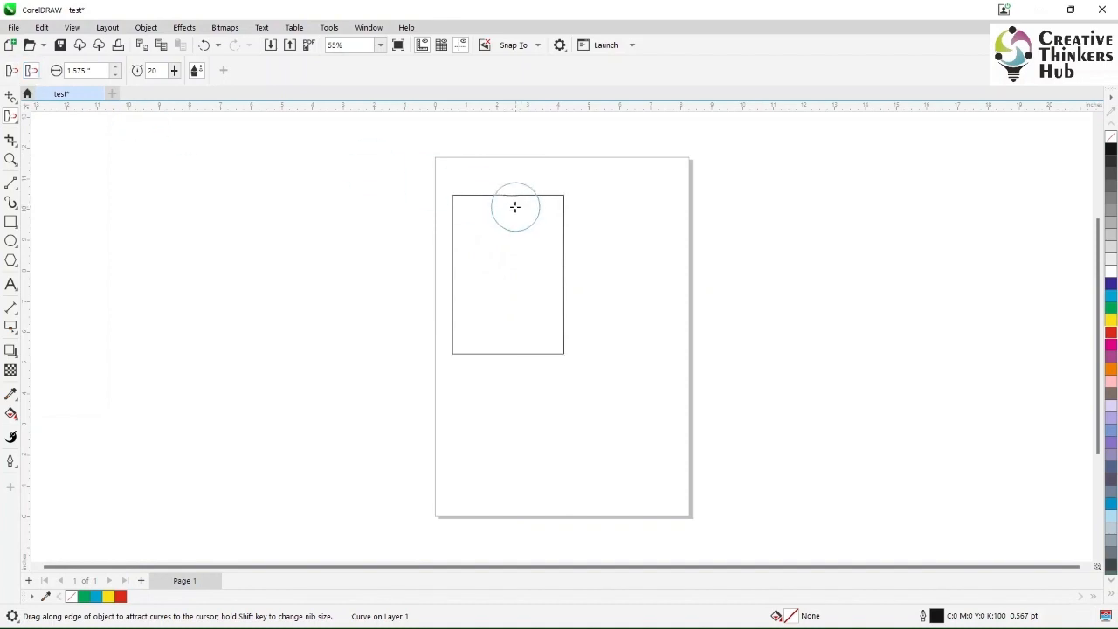
pyautogui.moveTo(434, 248); pyautogui.dragTo(345, 245)
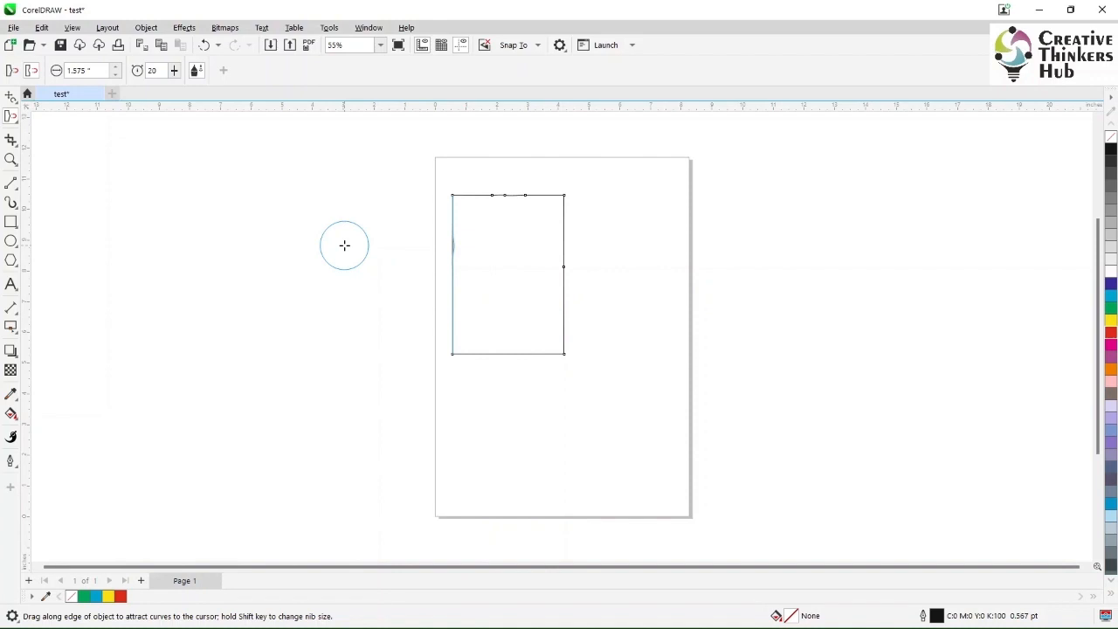
pyautogui.moveTo(341, 243); pyautogui.dragTo(343, 244)
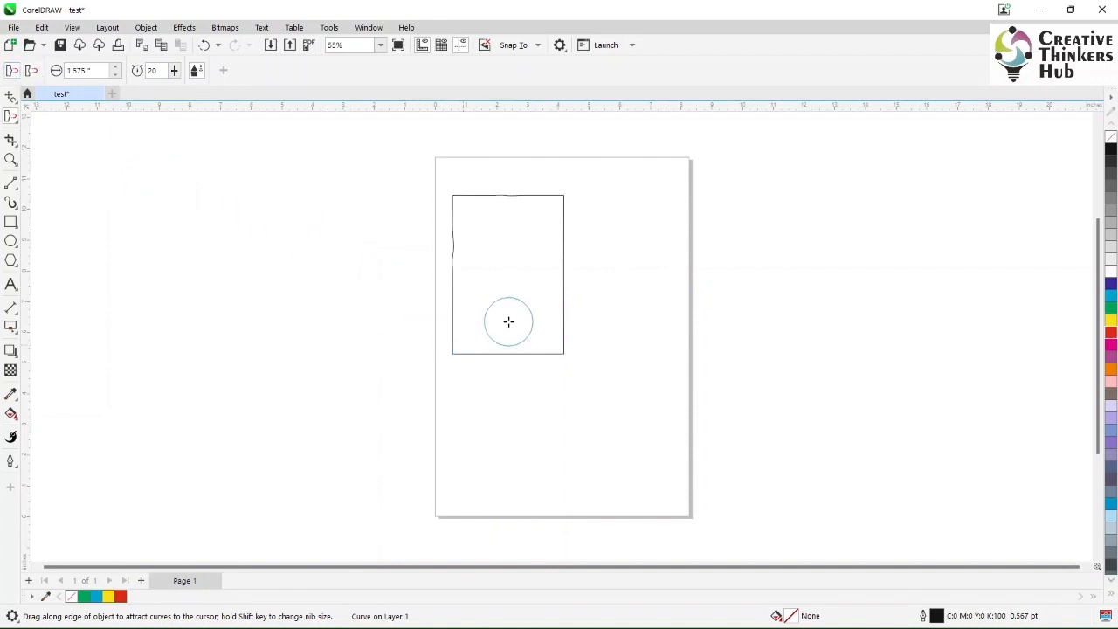
pyautogui.moveTo(509, 323); pyautogui.dragTo(514, 430)
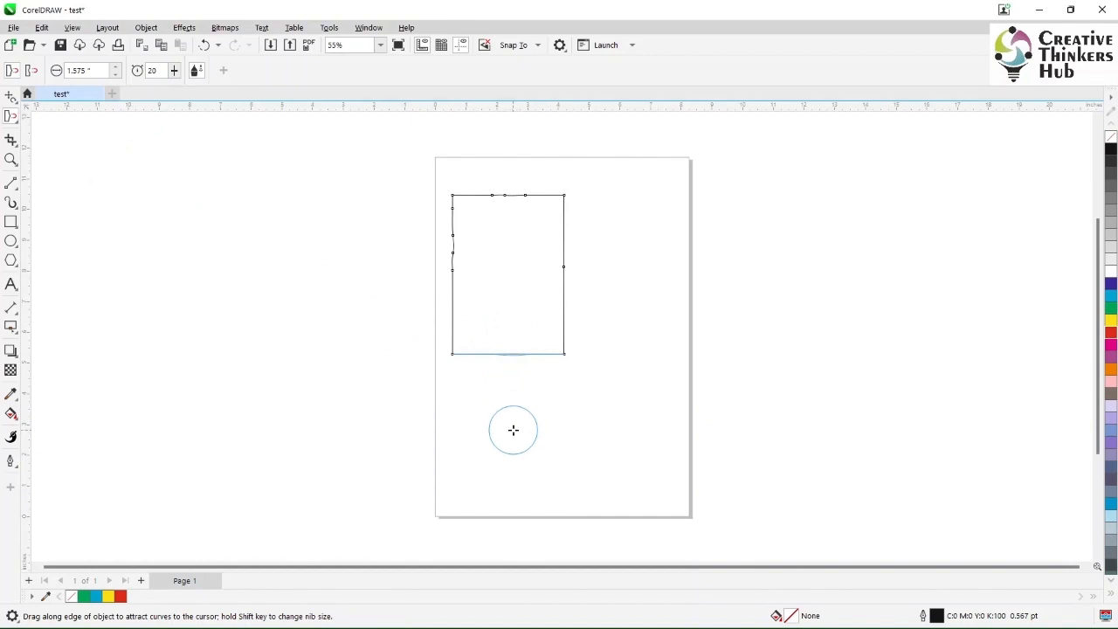
pyautogui.moveTo(514, 430); pyautogui.dragTo(515, 428)
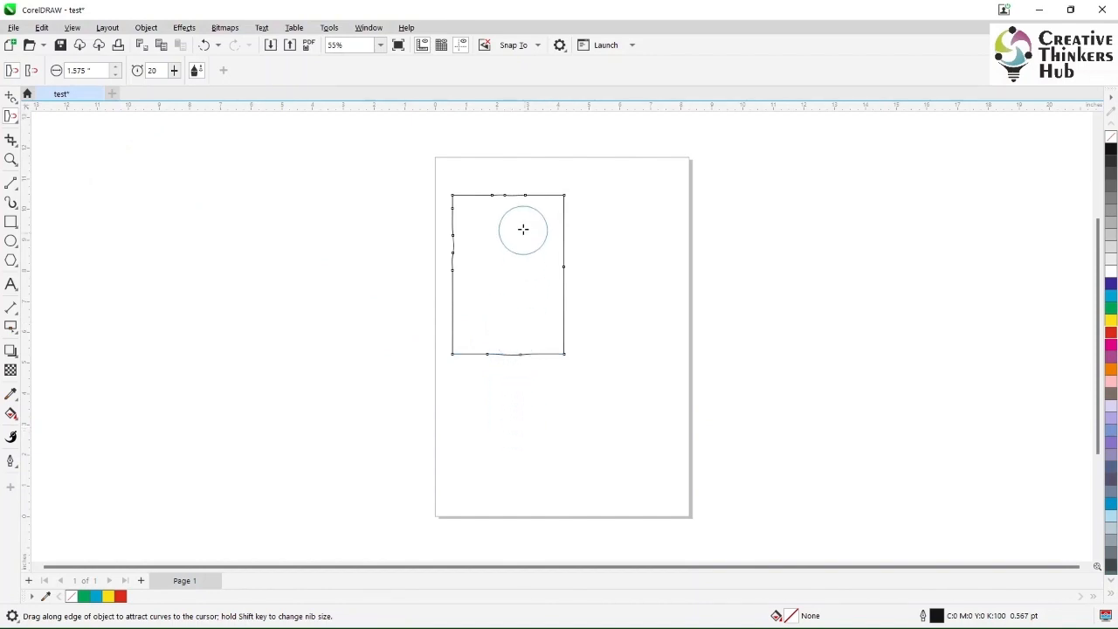
pyautogui.moveTo(534, 123); pyautogui.dragTo(534, 123)
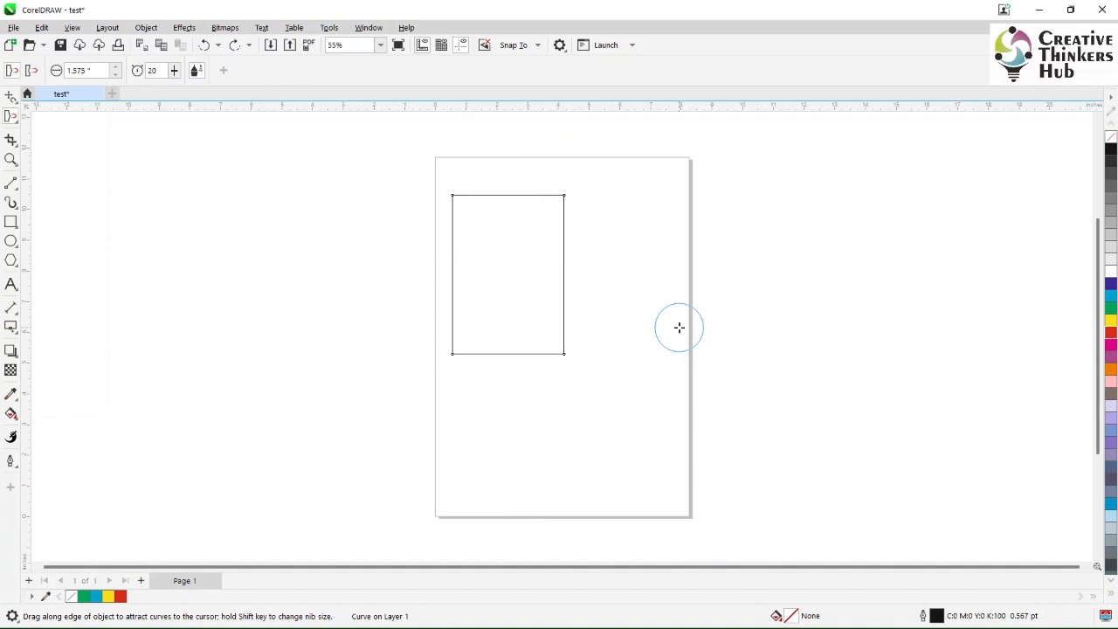
# Step: Smudge a notch into the rectangle's left edge and rounded protrusions out of the left, bottom, right and top edges with a 1.0" nib
pyautogui.click(17, 123)
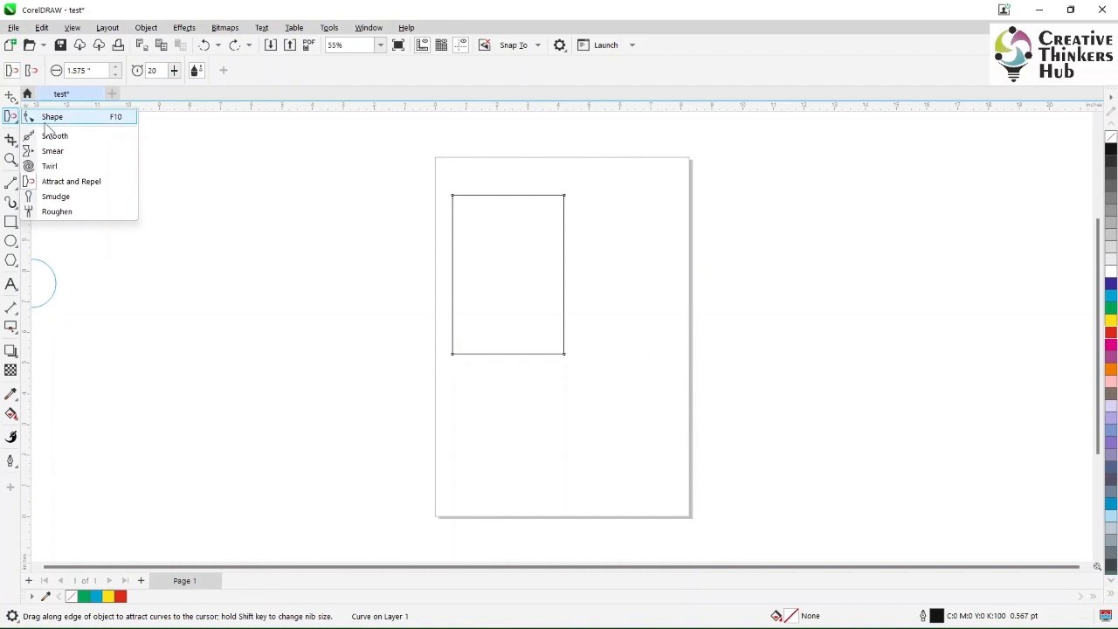
pyautogui.click(61, 199)
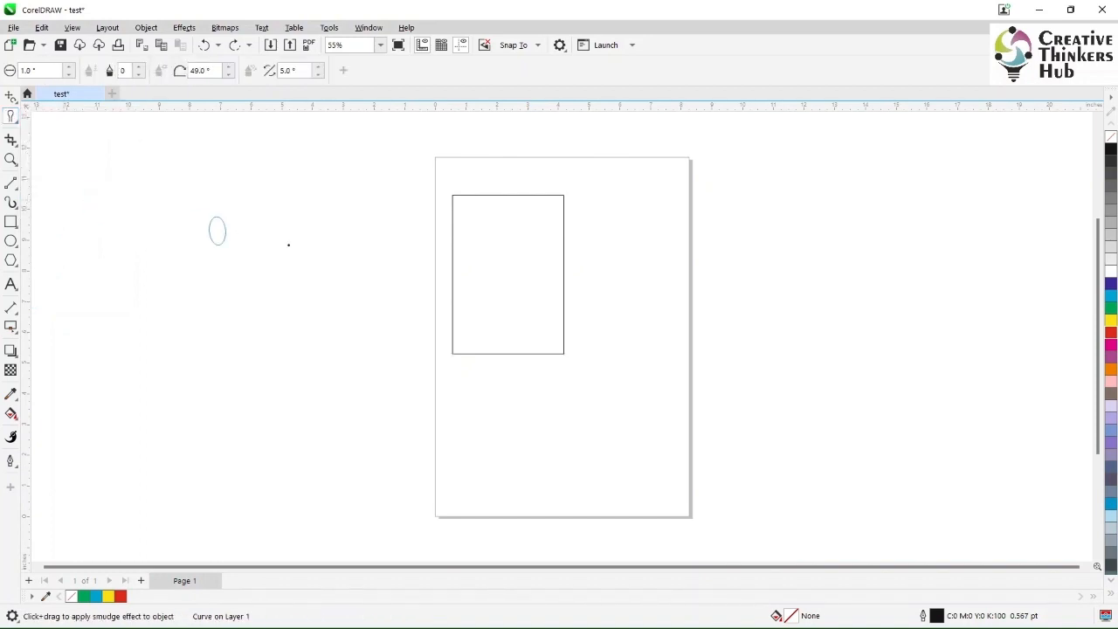
pyautogui.moveTo(435, 248); pyautogui.dragTo(492, 247)
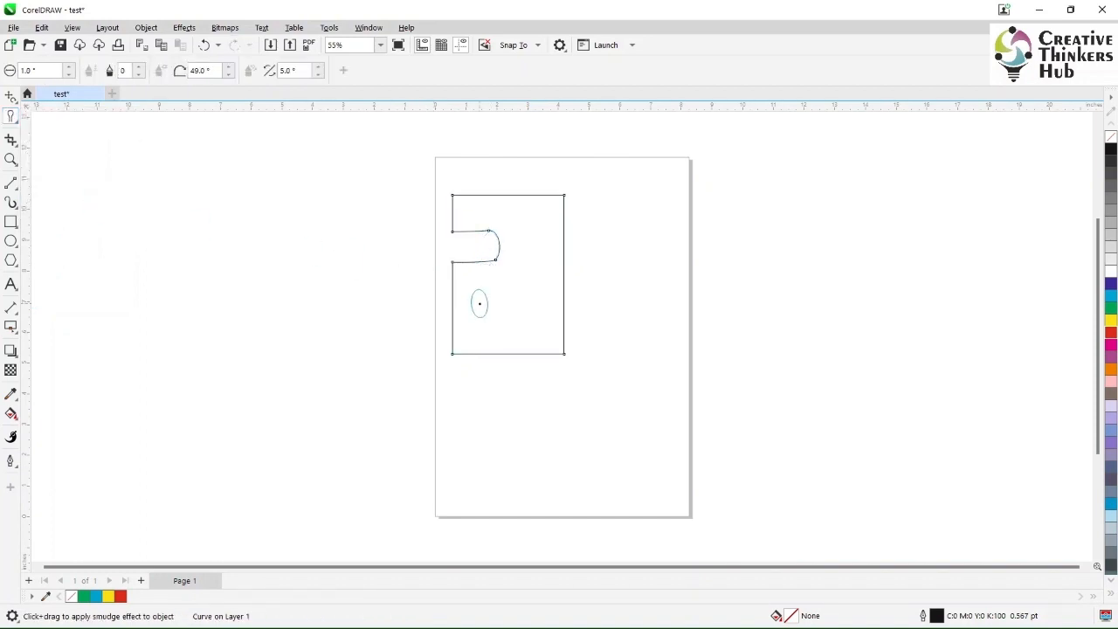
pyautogui.moveTo(480, 304); pyautogui.dragTo(373, 305)
pyautogui.moveTo(486, 336); pyautogui.dragTo(475, 395)
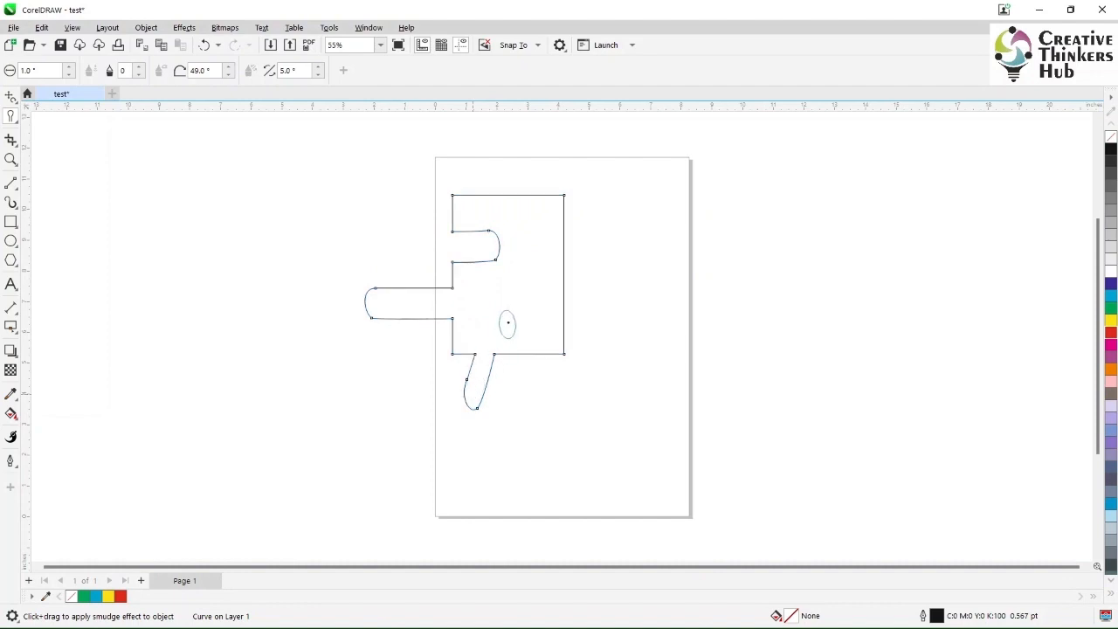
pyautogui.moveTo(514, 296); pyautogui.dragTo(615, 294)
pyautogui.moveTo(522, 222); pyautogui.dragTo(574, 227)
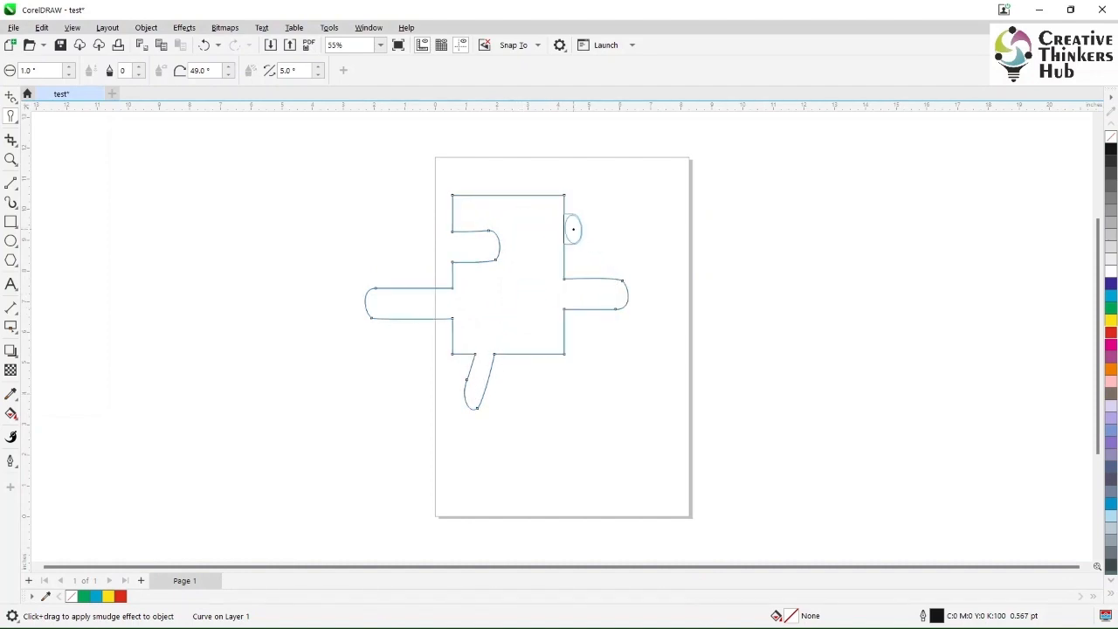
pyautogui.moveTo(507, 204); pyautogui.dragTo(512, 164)
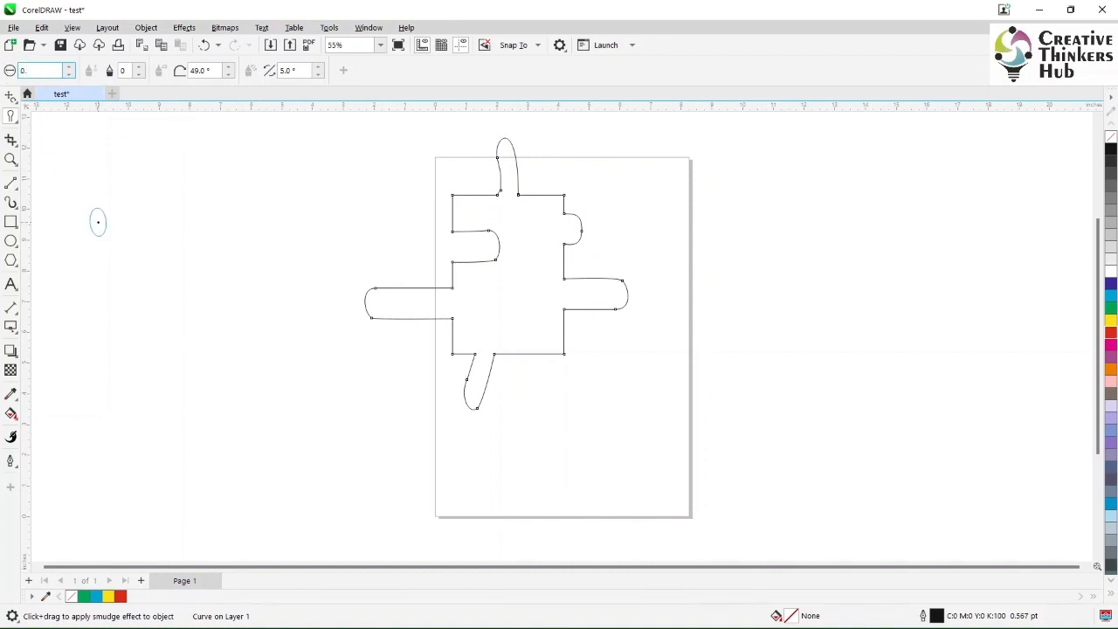
# Step: Smudge thin protrusions from the bottom and right edges and a thin notch into the right edge with a 0.5" nib
pyautogui.press('Return')
pyautogui.moveTo(517, 350); pyautogui.dragTo(538, 398)
pyautogui.moveTo(549, 341); pyautogui.dragTo(640, 344)
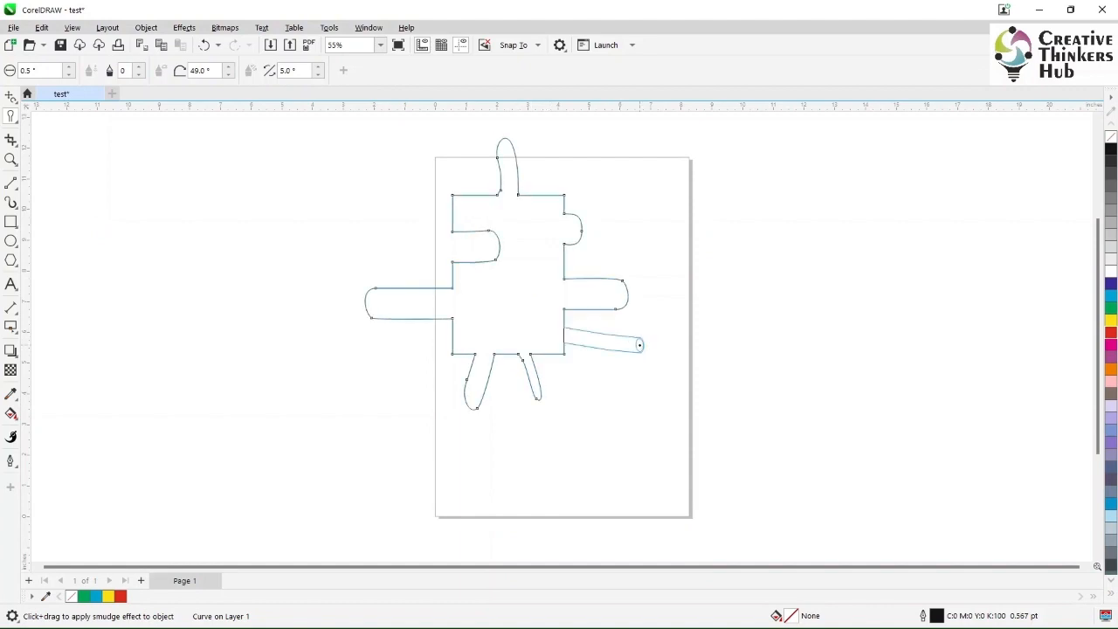
pyautogui.moveTo(570, 262); pyautogui.dragTo(509, 262)
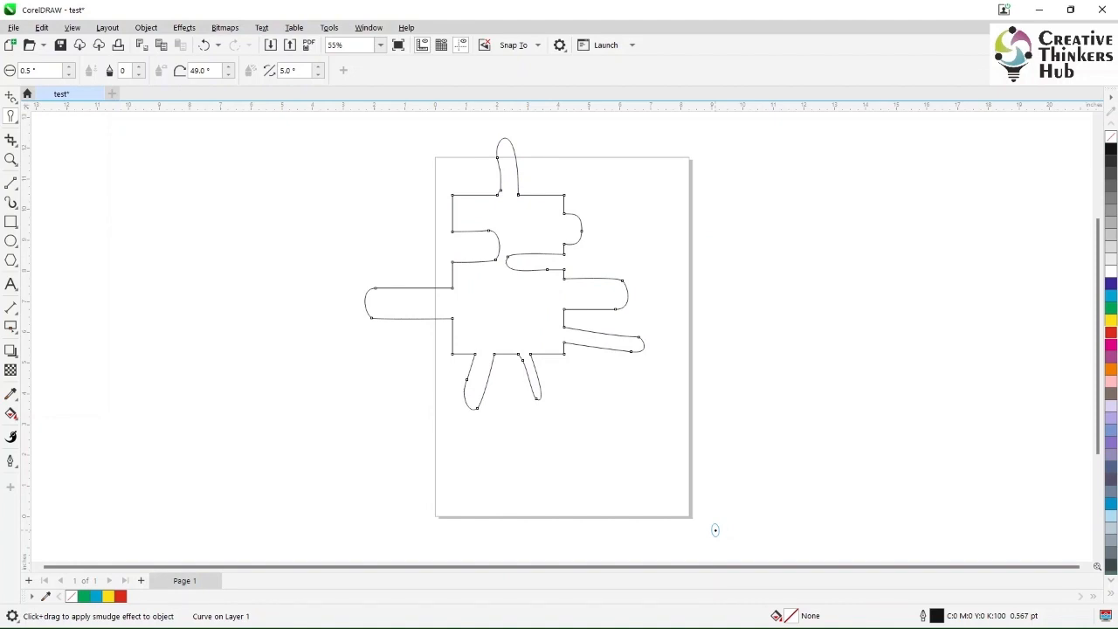
# Step: Undo the three narrow smudges and the protrusion on the top edge
pyautogui.hotkey('ctrl', 'z')
pyautogui.hotkey('ctrl', 'z')
pyautogui.hotkey('ctrl', 'z')
pyautogui.hotkey('ctrl', 'z')
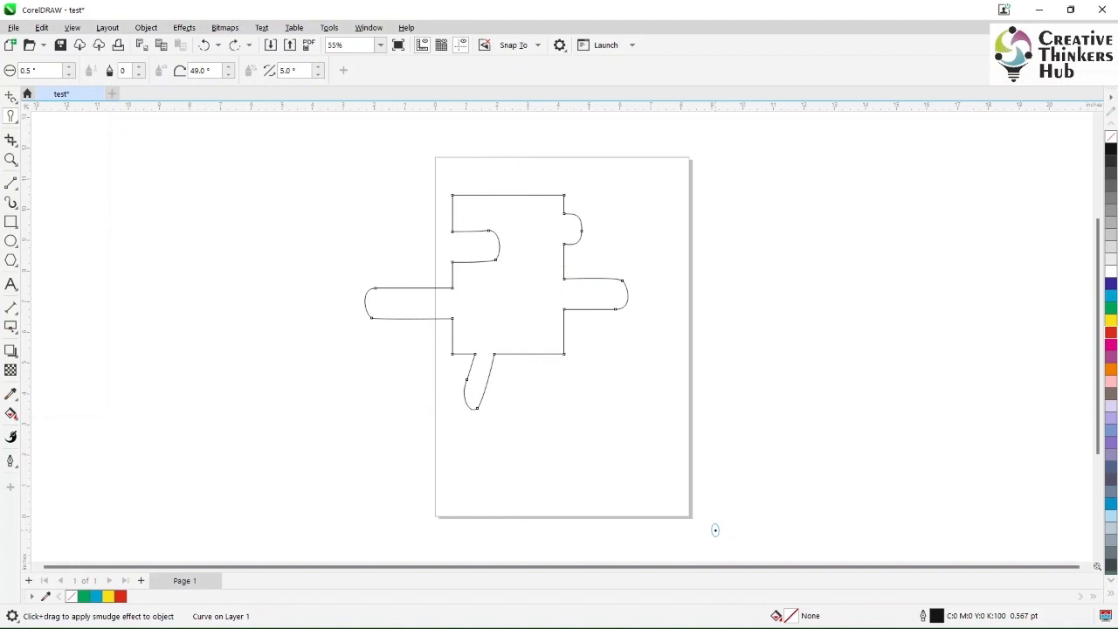
# Step: Undo the remaining smudges on the rectangle's bottom, right and left edges, including the notch
pyautogui.hotkey('ctrl', 'z')
pyautogui.hotkey('ctrl', 'z')
pyautogui.hotkey('ctrl', 'z')
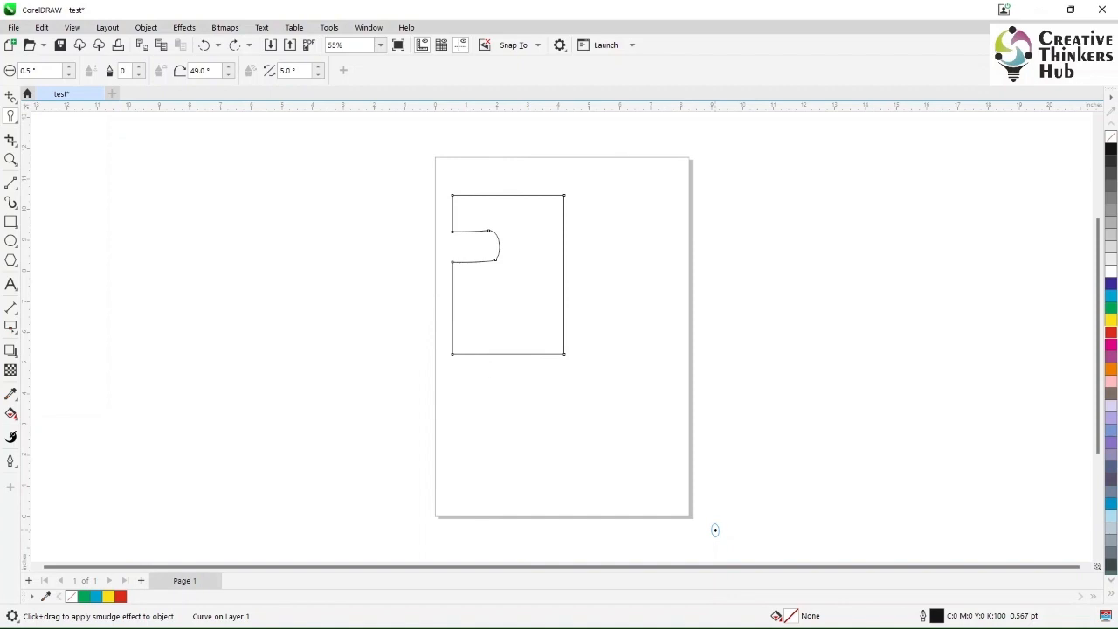
pyautogui.hotkey('ctrl', 'z')
# Step: Roughen the rectangle's left edge at three spots with the Roughen tool, using a 1.0" nib and spike frequency 1
pyautogui.click(15, 124)
pyautogui.click(58, 212)
pyautogui.click(455, 227)
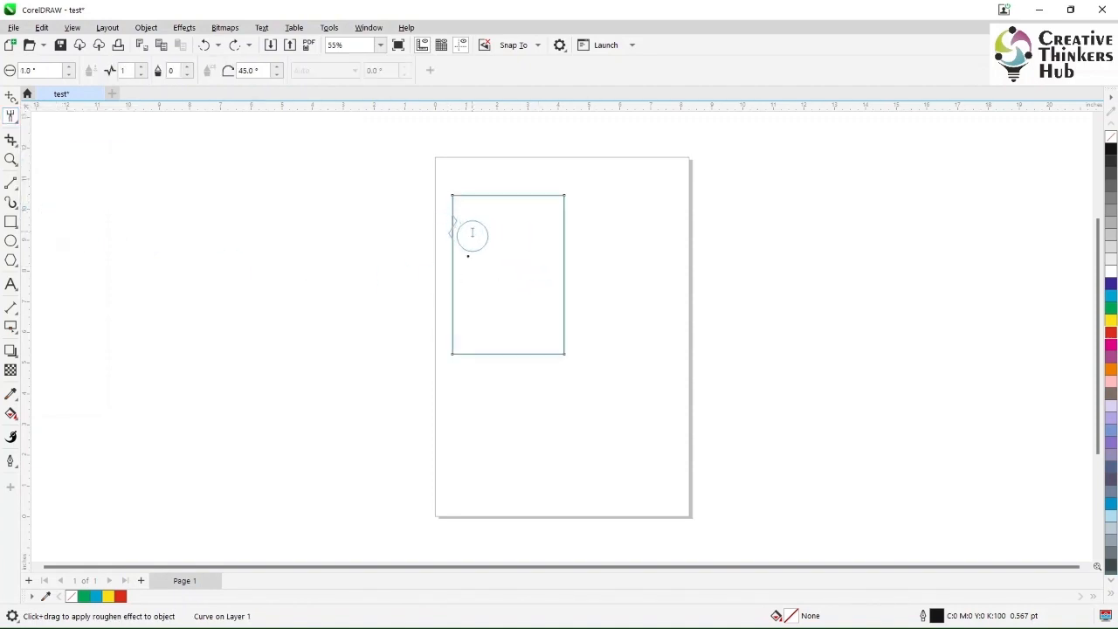
pyautogui.moveTo(472, 236)
pyautogui.mouseDown()
pyautogui.moveTo(468, 340)
pyautogui.moveTo(492, 358)
pyautogui.moveTo(481, 393)
pyautogui.mouseUp()
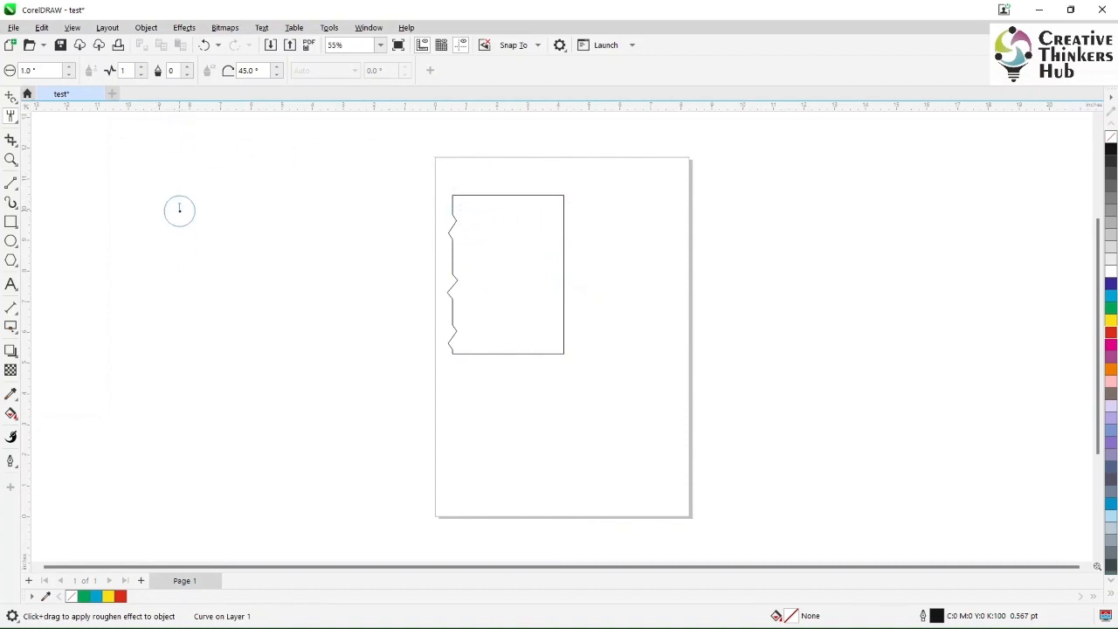
# Step: Raise the Roughen tool's spike frequency to 6 and undo the roughening on the rectangle's left edge
pyautogui.click(142, 67)
pyautogui.click(10, 96)
pyautogui.click(39, 97)
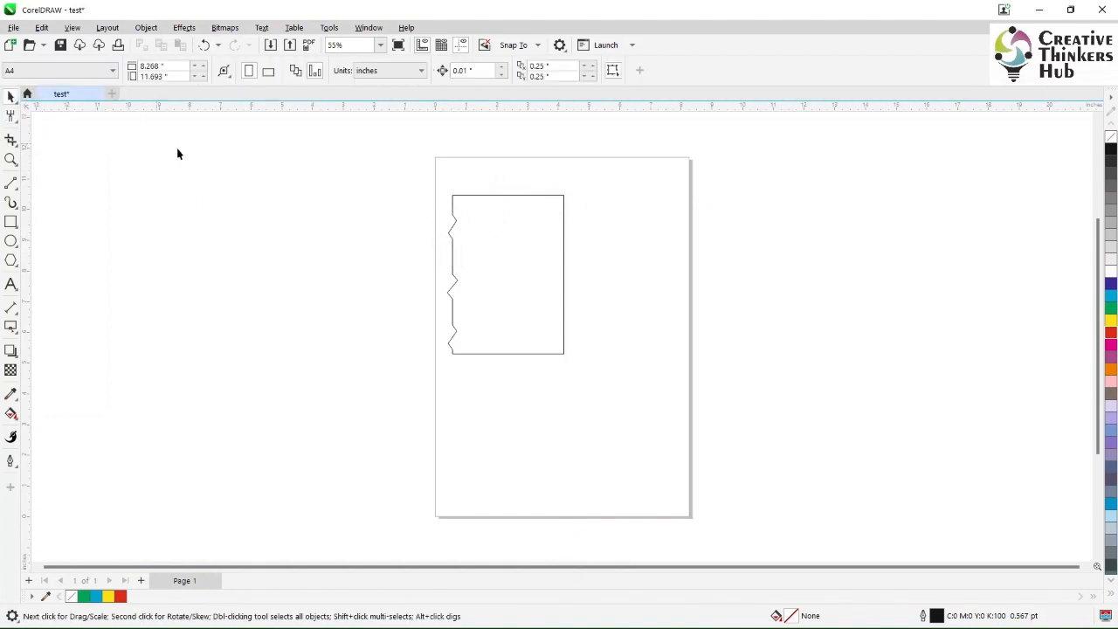
pyautogui.click(504, 291)
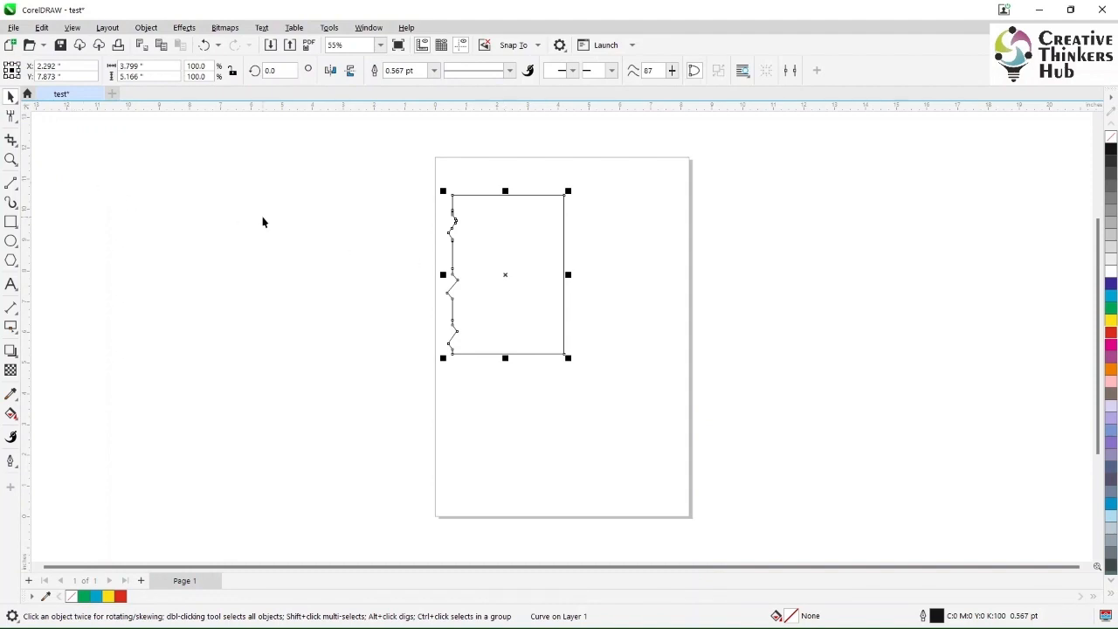
pyautogui.hotkey('ctrl', 'z')
pyautogui.hotkey('ctrl', 'z')
pyautogui.hotkey('ctrl', 'z')
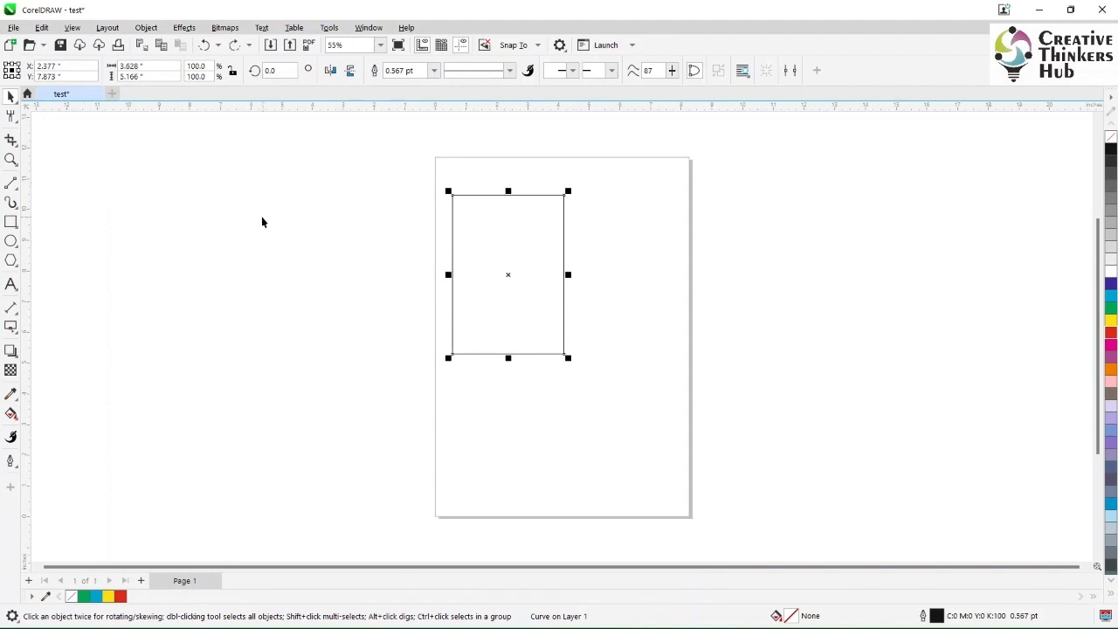
# Step: Roughen two spots on the rectangle's top edge and three on its right edge with spike frequency 6
pyautogui.click(10, 118)
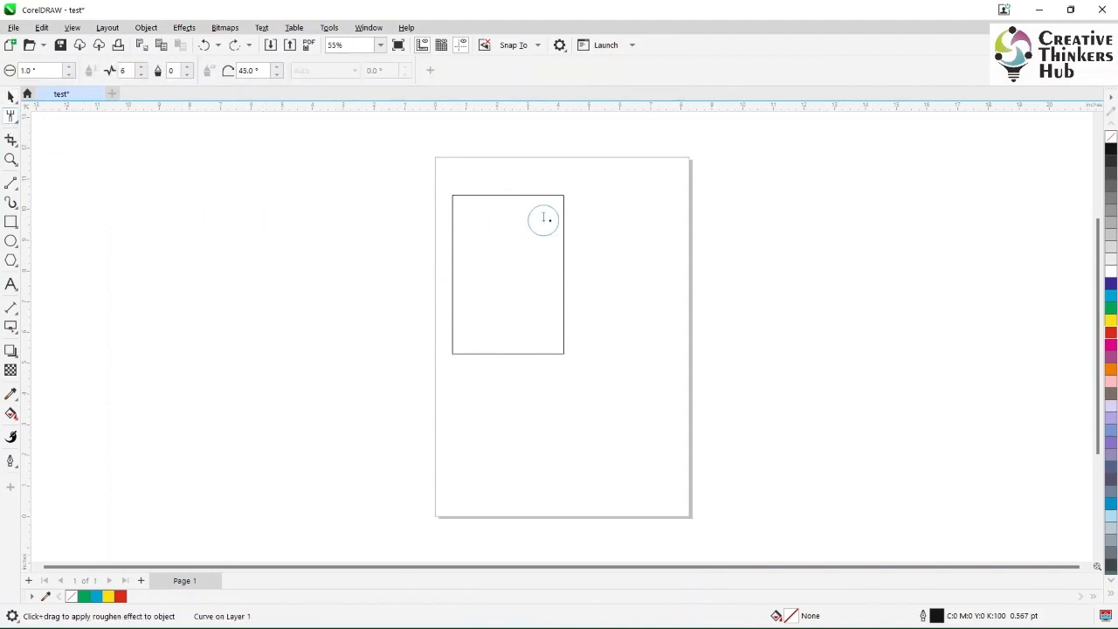
pyautogui.click(476, 193)
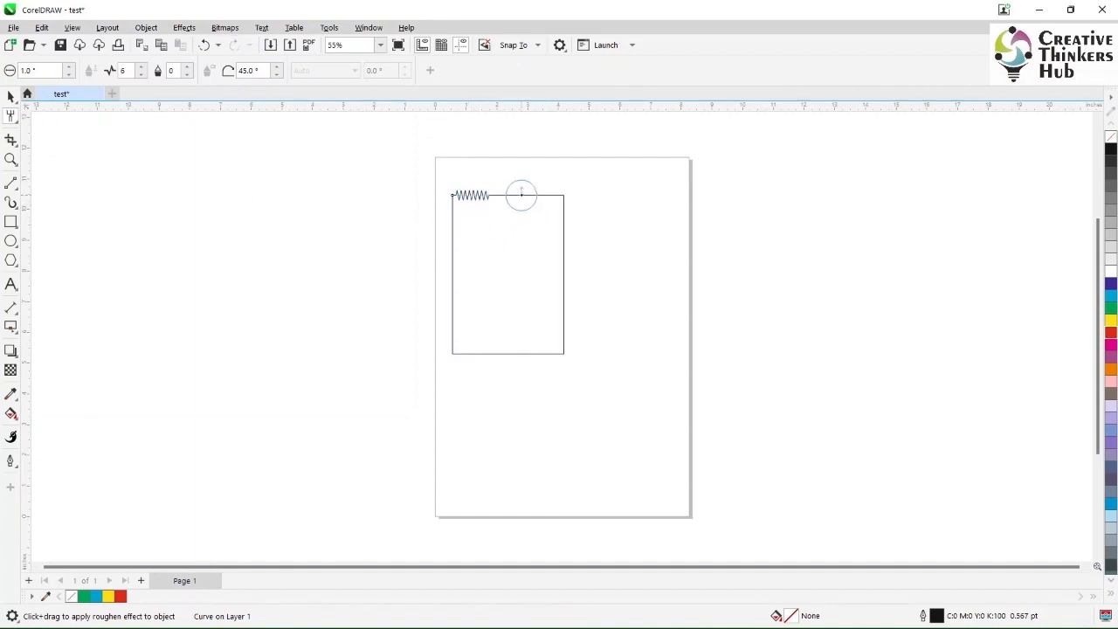
pyautogui.click(520, 194)
pyautogui.click(572, 219)
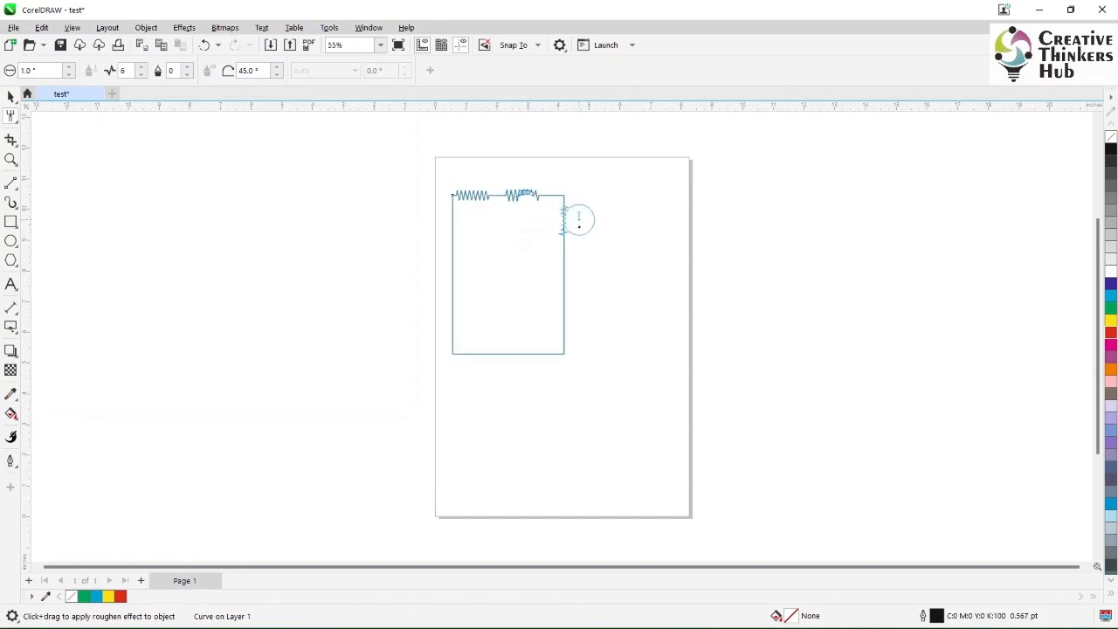
pyautogui.click(560, 274)
pyautogui.moveTo(553, 320); pyautogui.dragTo(582, 321)
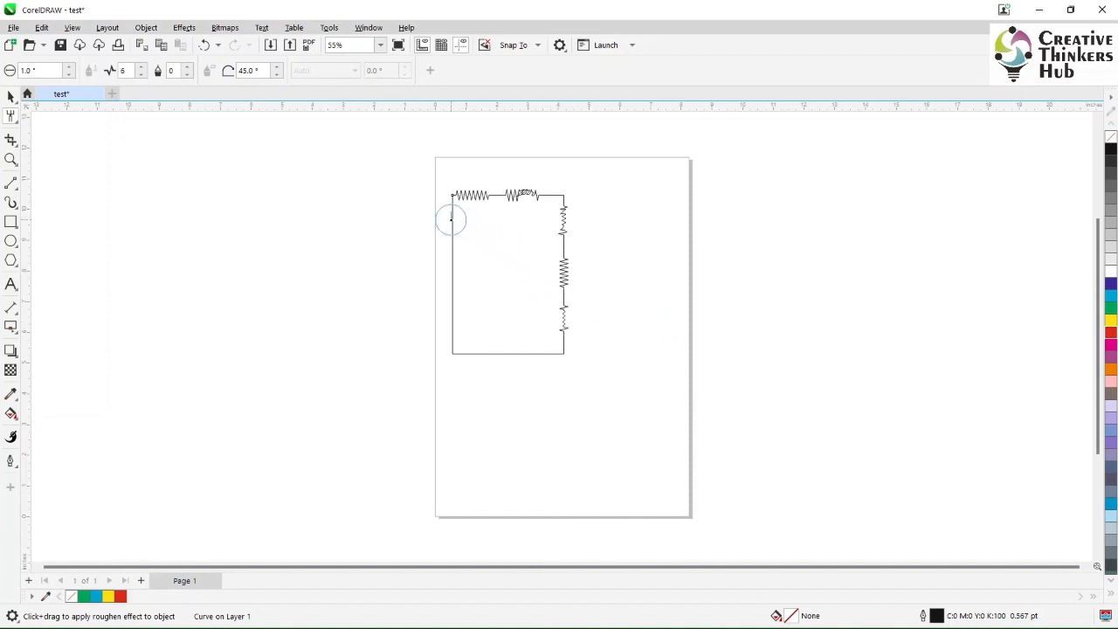
# Step: Roughen three spots on the rectangle's left edge and two on its bottom edge with the same settings
pyautogui.click(452, 220)
pyautogui.click(453, 282)
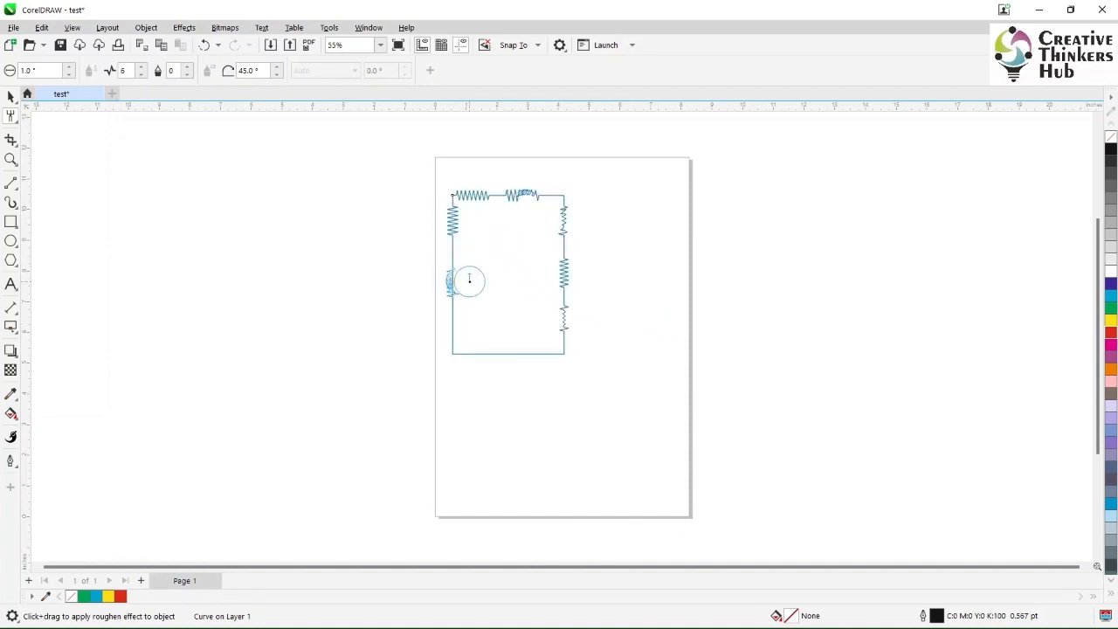
pyautogui.click(452, 326)
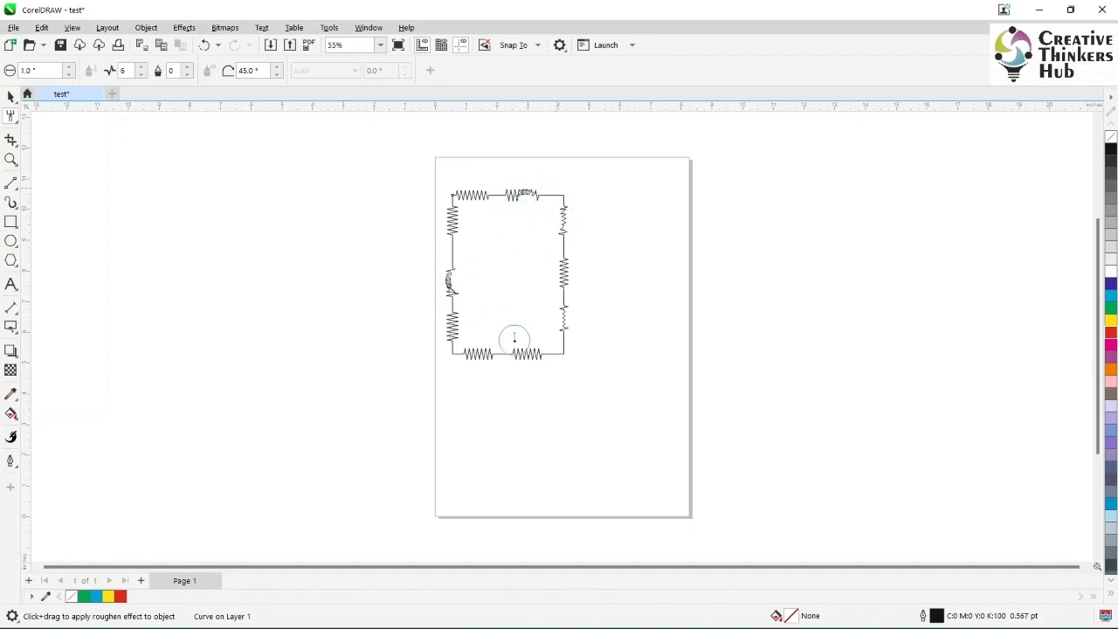
# Step: Undo all the roughening on the rectangle's four edges
pyautogui.hotkey('ctrl', 'z')
pyautogui.hotkey('ctrl', 'z')
pyautogui.hotkey('ctrl', 'z')
pyautogui.hotkey('ctrl', 'z')
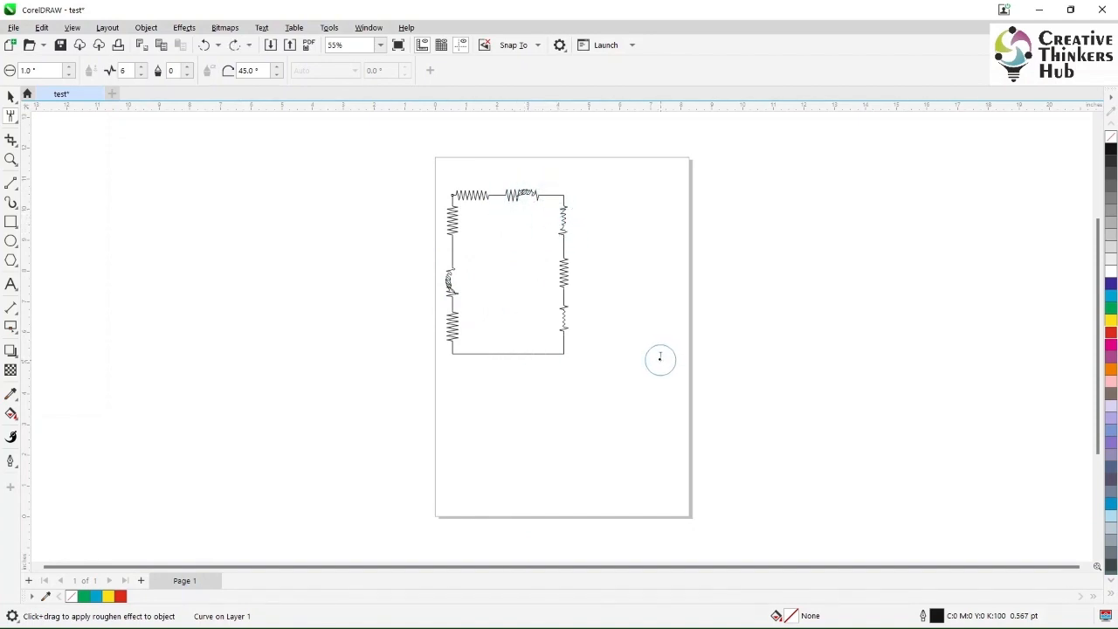
pyautogui.hotkey('ctrl', 'z')
pyautogui.hotkey('ctrl', 'z')
pyautogui.hotkey('ctrl', 'z')
pyautogui.hotkey('ctrl', 'z')
pyautogui.hotkey('ctrl', 'z')
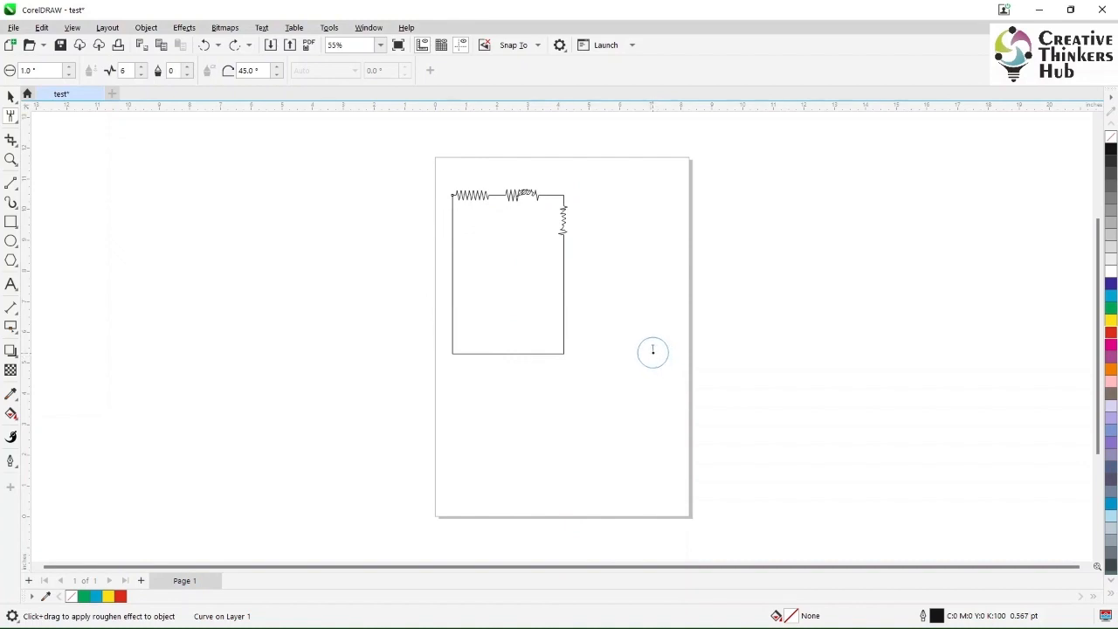
pyautogui.hotkey('ctrl', 'z')
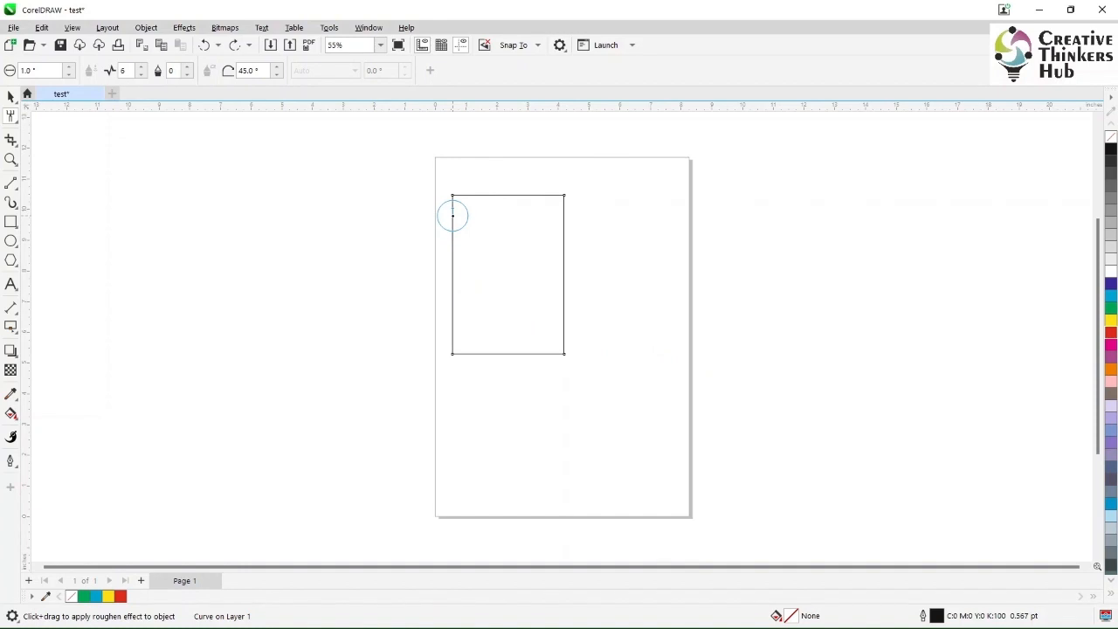
# Step: Roughen the upper part of the rectangle's left edge with dense spikes, and undo it
pyautogui.click(453, 216)
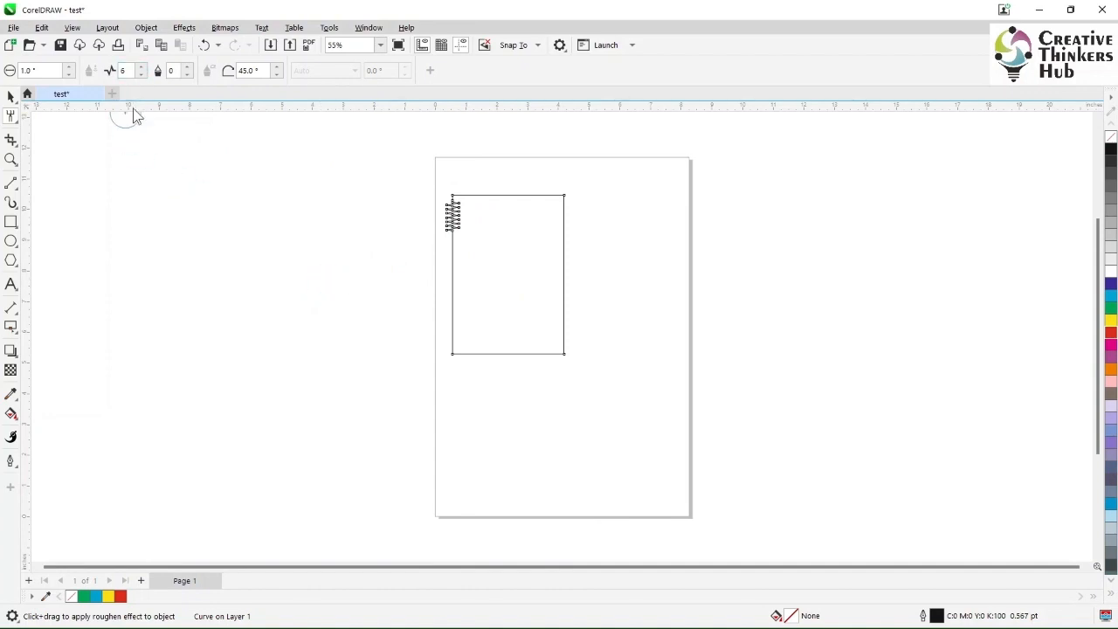
pyautogui.hotkey('ctrl', 'z')
pyautogui.press('space')
# Step: Return to the Pick tool and finish working on the rectangle
pyautogui.click(331, 354)
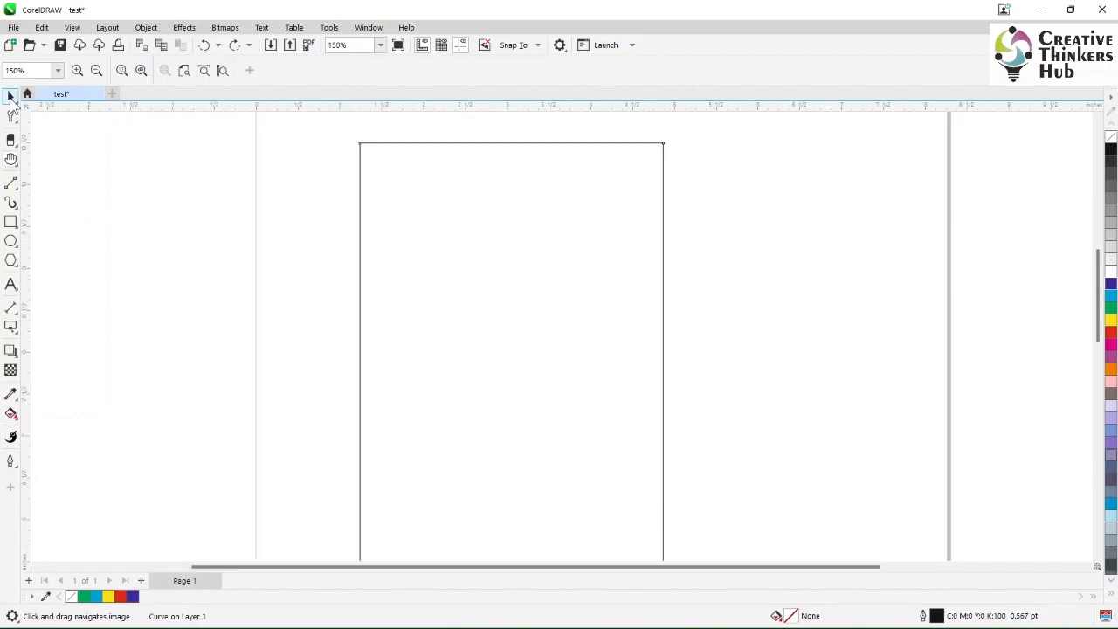
pyautogui.click(10, 96)
pyautogui.click(99, 210)
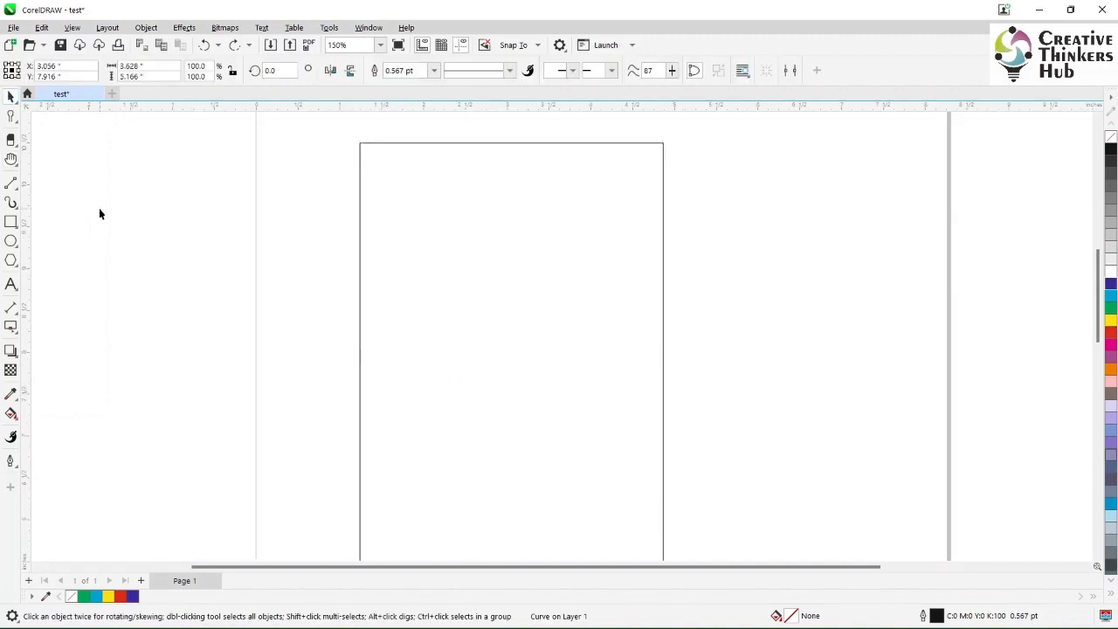